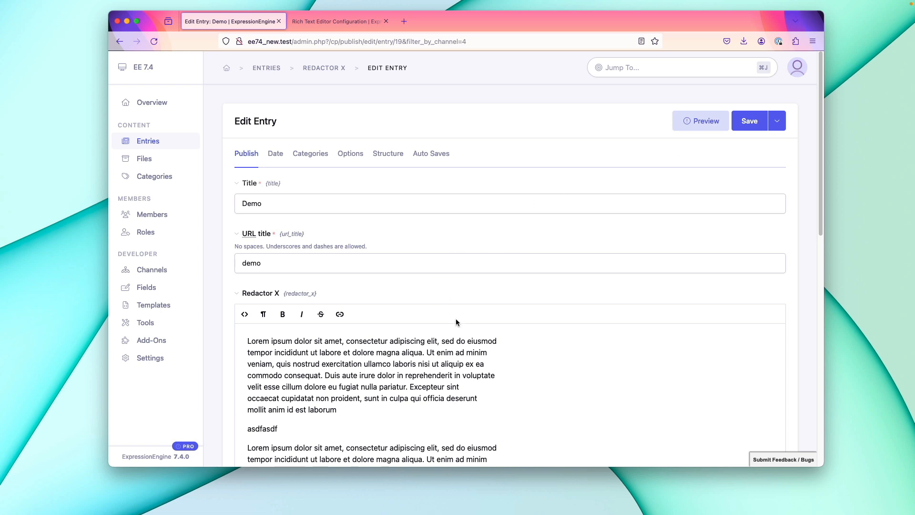
# - Examine the Demo entry's Redactor X field and the editor types offered in the RedactorX Full tool set configuration
pyautogui.scroll(-5, 432, 288)
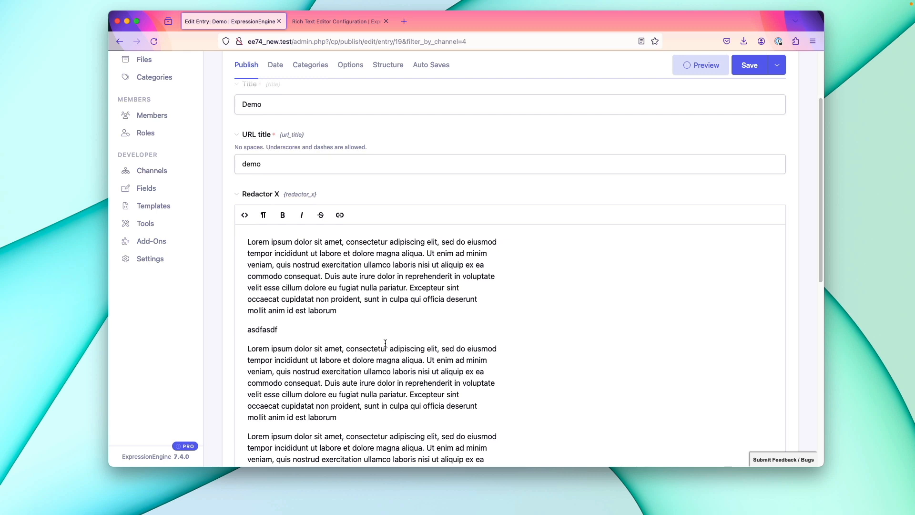
pyautogui.hotkey('ctrl', 'Tab')
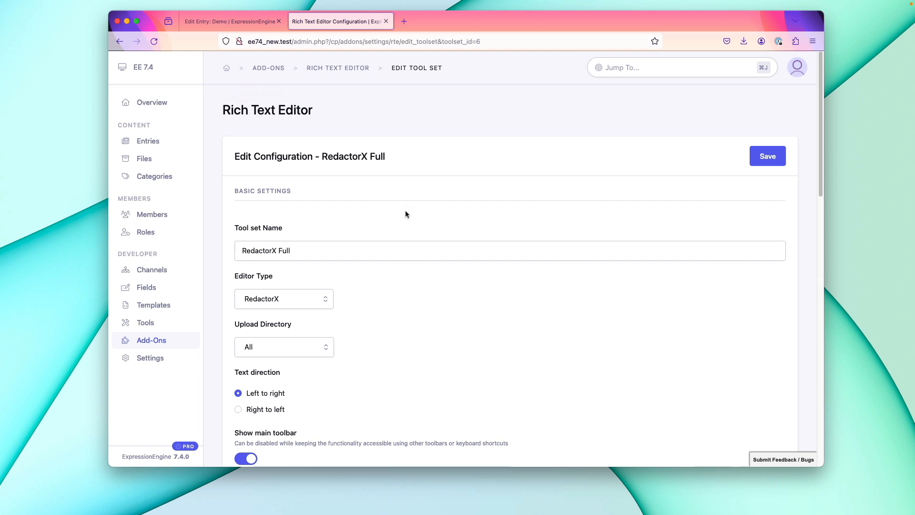
pyautogui.click(329, 309)
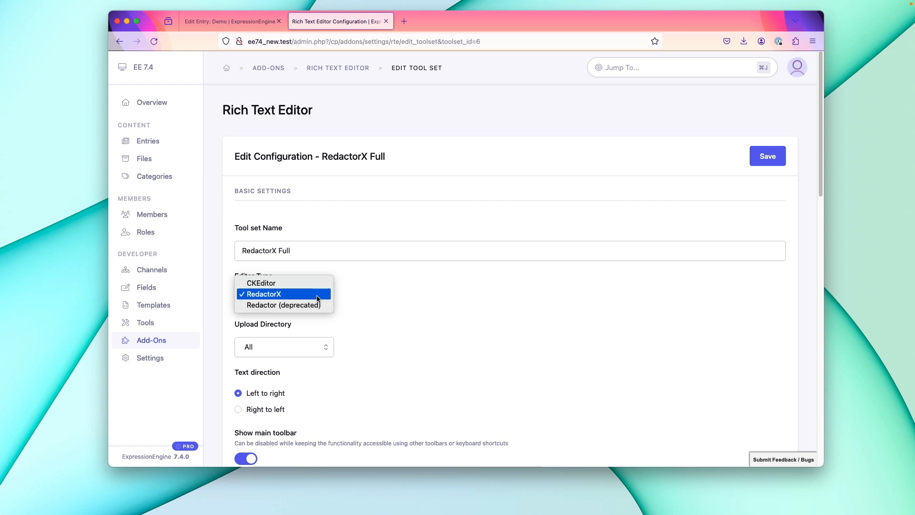
pyautogui.click(427, 297)
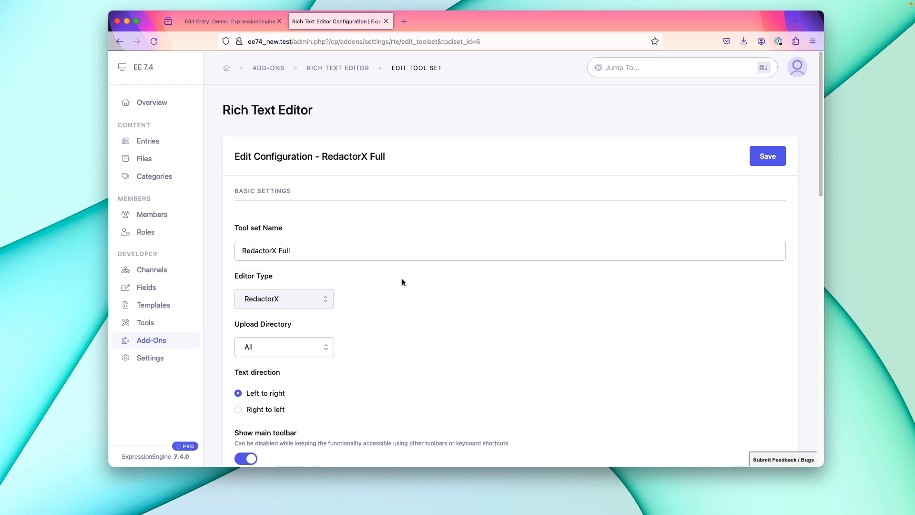
# - Enable the top bar in the RedactorX Full tool set, save it, and reload the Demo entry
pyautogui.scroll(-3, 400, 294)
pyautogui.scroll(-10, 400, 298)
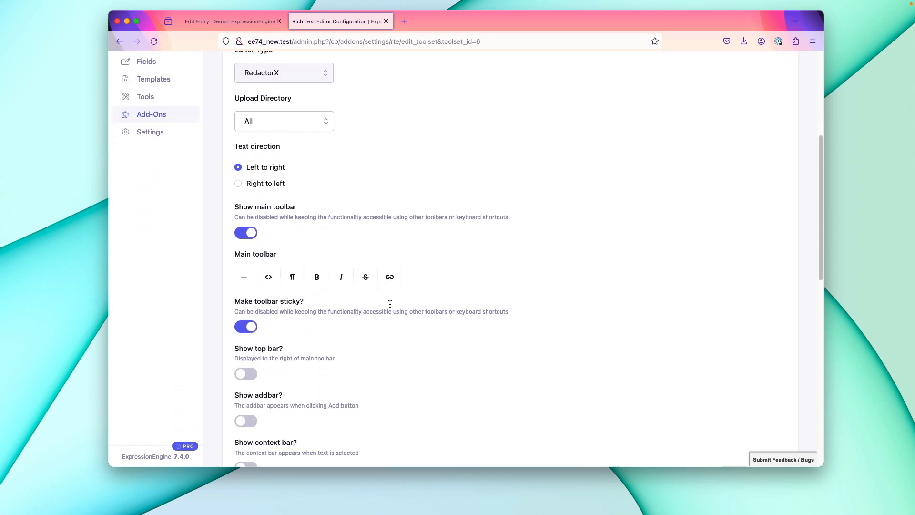
pyautogui.scroll(-1, 389, 304)
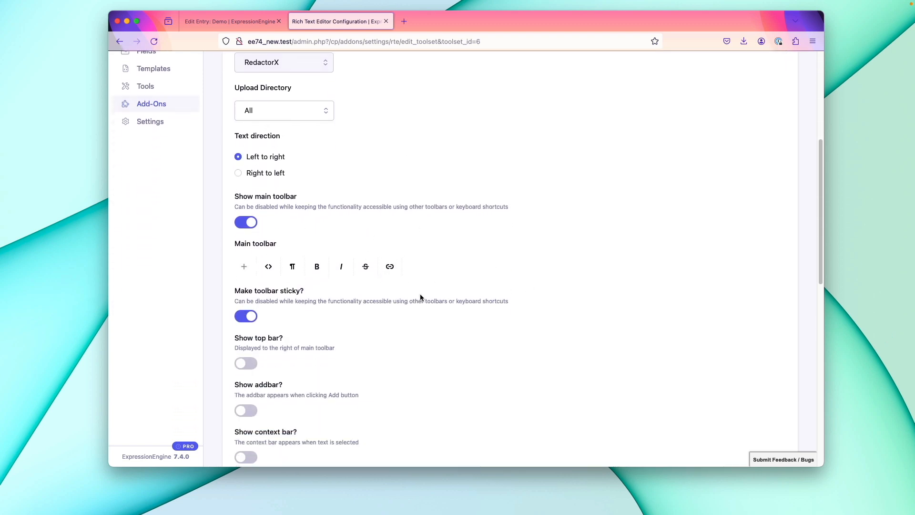
pyautogui.scroll(-1, 391, 267)
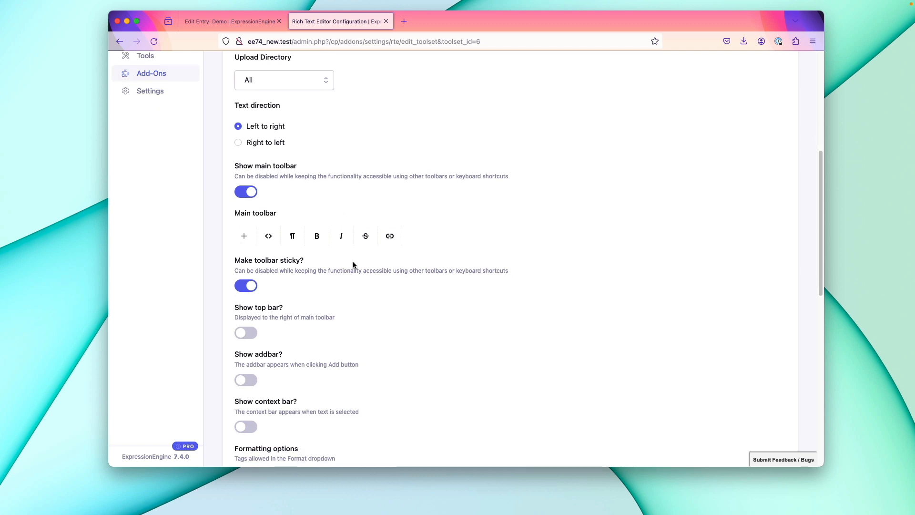
pyautogui.scroll(-3, 353, 265)
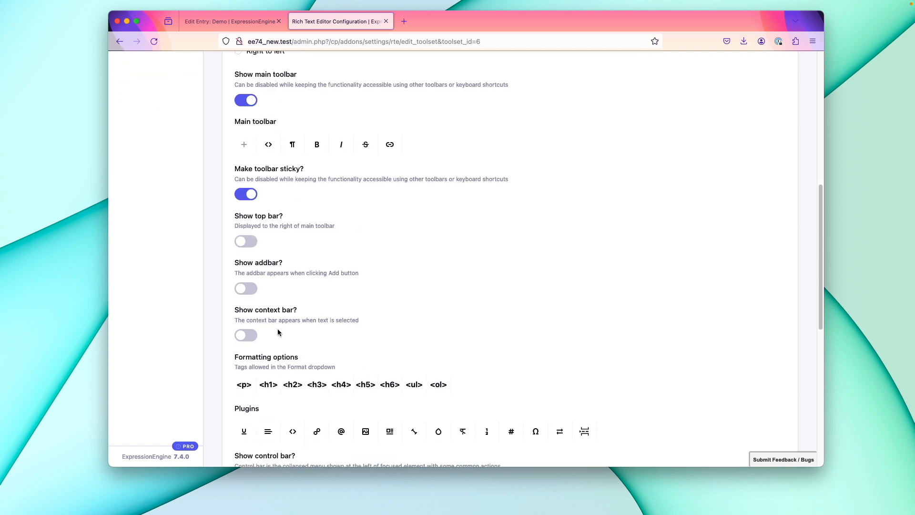
pyautogui.scroll(-3, 277, 330)
pyautogui.scroll(3, 329, 295)
pyautogui.scroll(3, 325, 301)
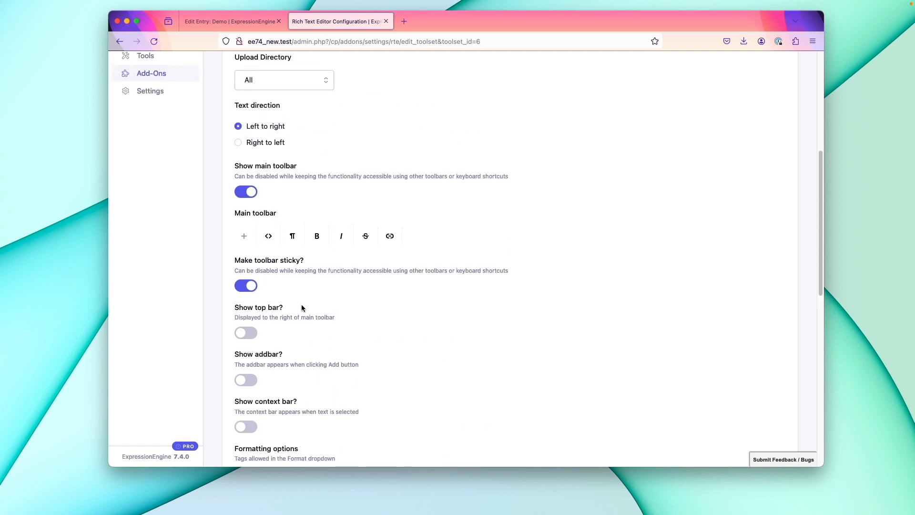
pyautogui.click(244, 335)
pyautogui.press('super+s')
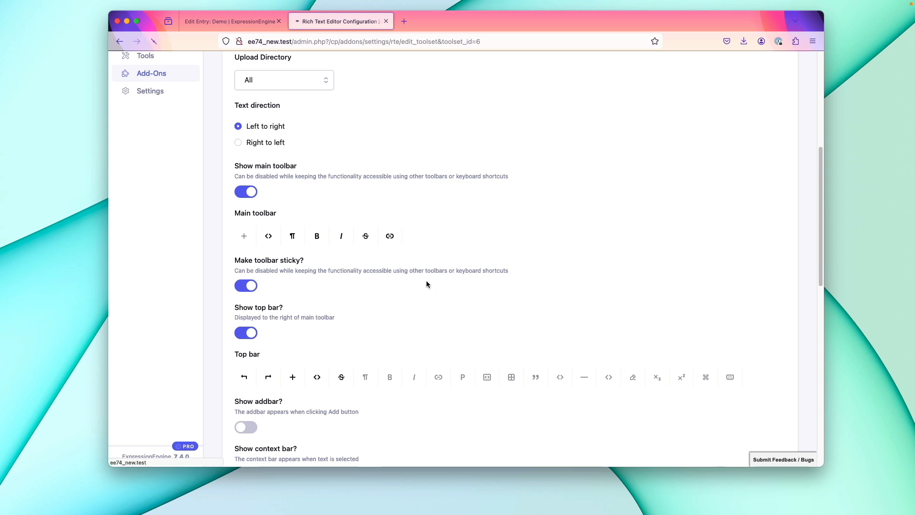
pyautogui.hotkey('ctrl', 'Tab')
pyautogui.press('super+r')
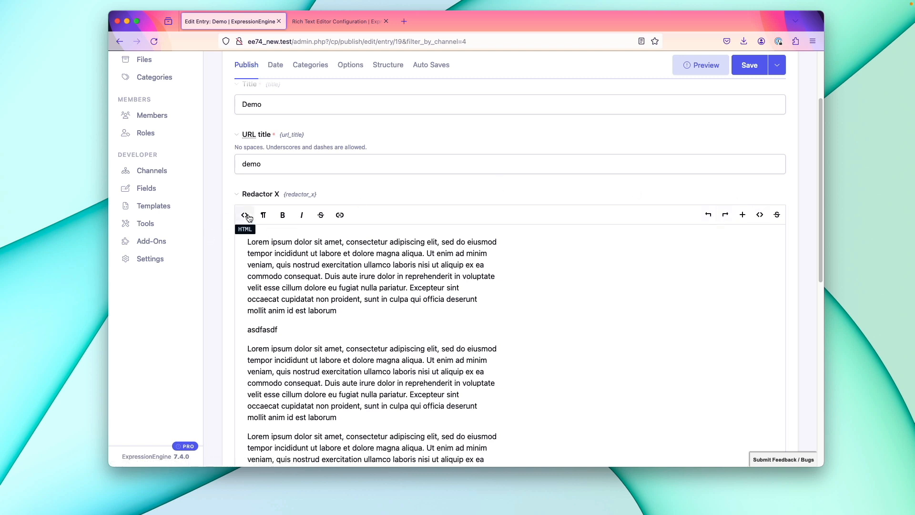
# - Switch off HTML and switch on keyboard shortcuts in the RedactorX Full top bar, save, and reload the Demo entry
pyautogui.hotkey('ctrl', 'Tab')
pyautogui.scroll(-4, 402, 299)
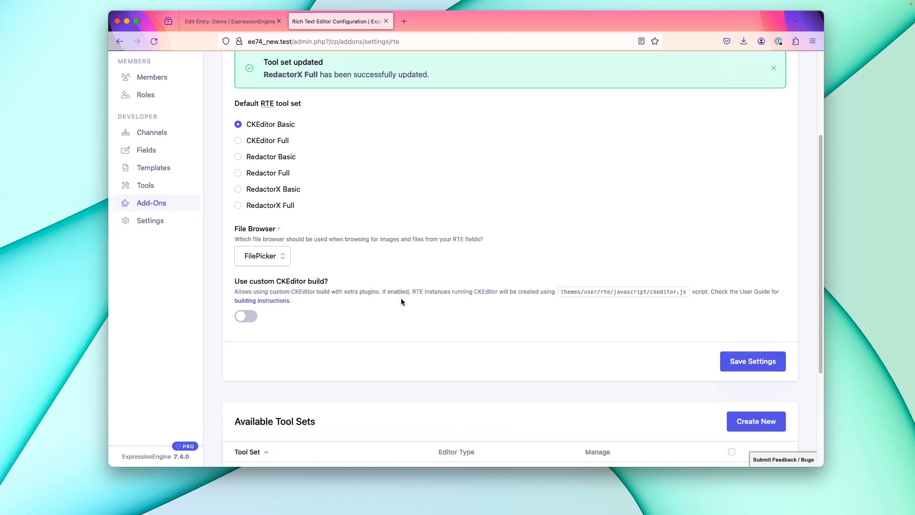
pyautogui.scroll(-8, 372, 334)
pyautogui.click(249, 433)
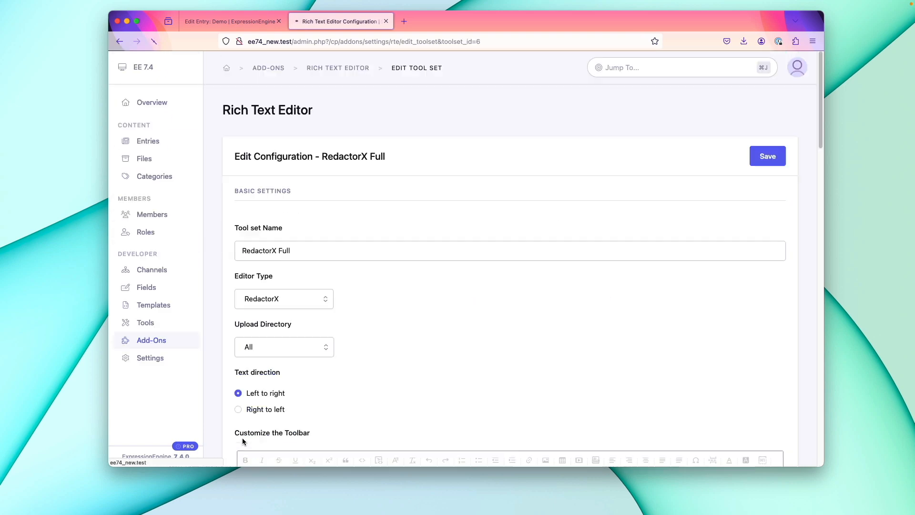
pyautogui.scroll(-13, 388, 209)
pyautogui.scroll(-3, 419, 219)
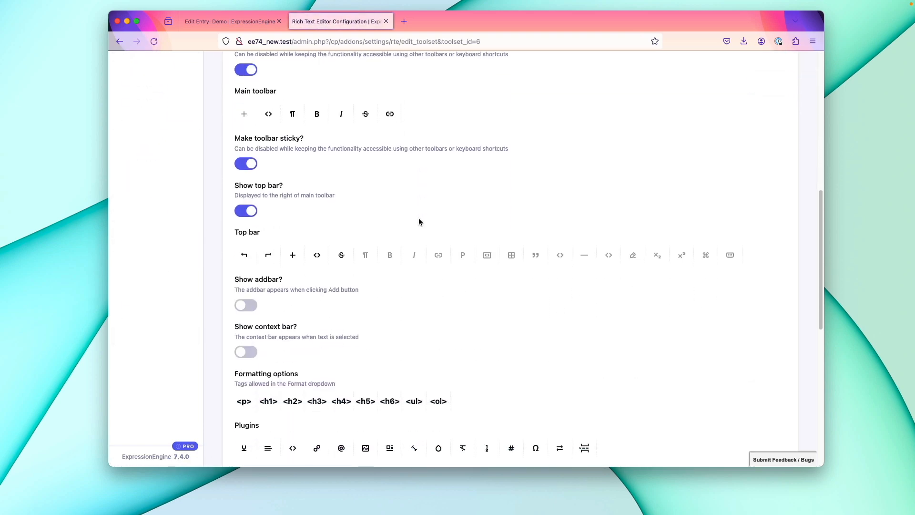
pyautogui.click(316, 258)
pyautogui.click(729, 255)
pyautogui.press('super+s')
pyautogui.hotkey('ctrl', 'shift', 'Tab')
pyautogui.press('super+r')
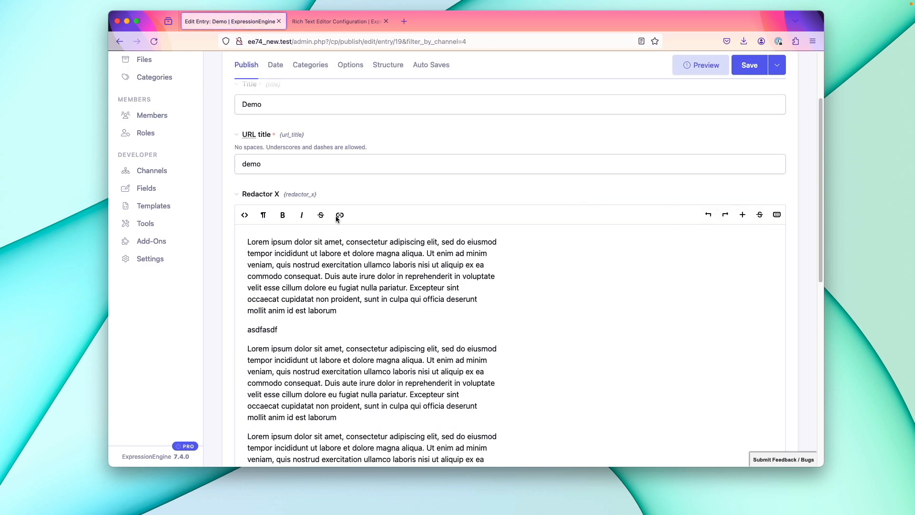
# - Toggle the Redactor X field's HTML view on and off, and look through its list of keyboard shortcuts
pyautogui.click(245, 216)
pyautogui.click(245, 216)
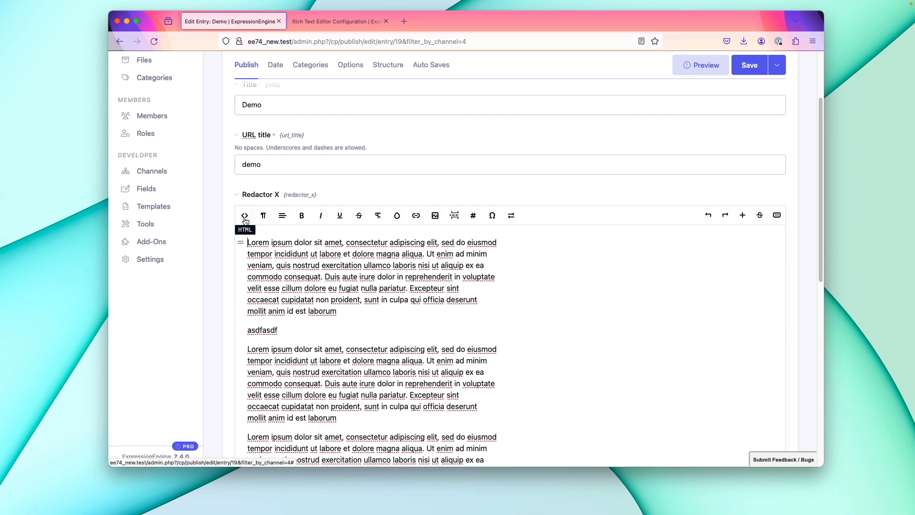
pyautogui.click(777, 216)
pyautogui.scroll(-5, 720, 306)
pyautogui.scroll(5, 717, 307)
pyautogui.scroll(3, 715, 308)
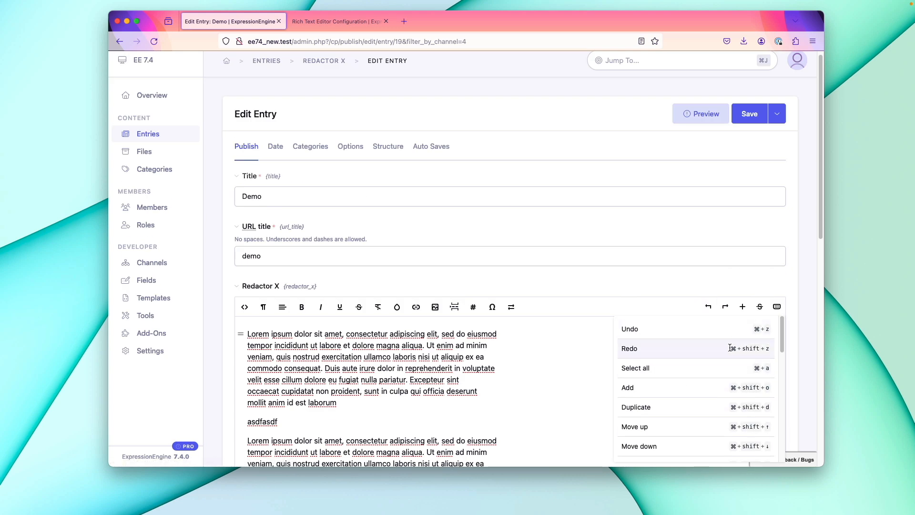
pyautogui.scroll(-4, 723, 343)
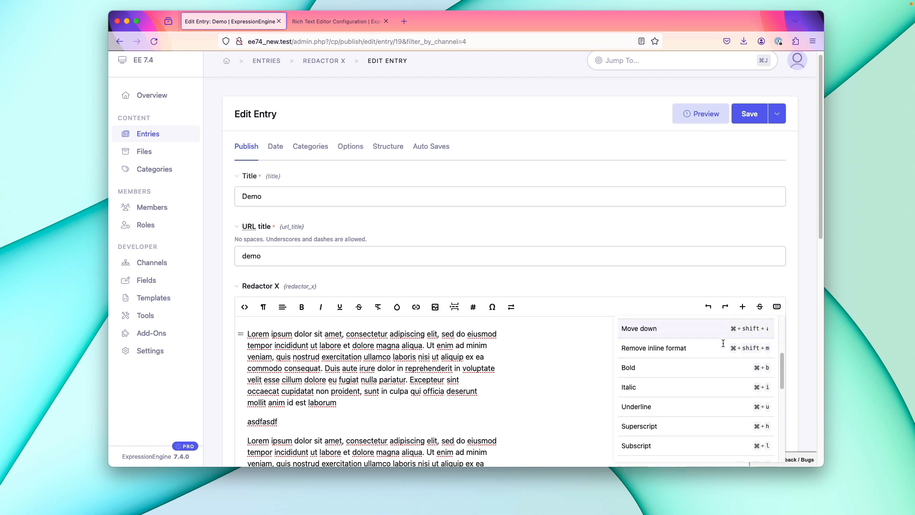
pyautogui.scroll(-4, 720, 341)
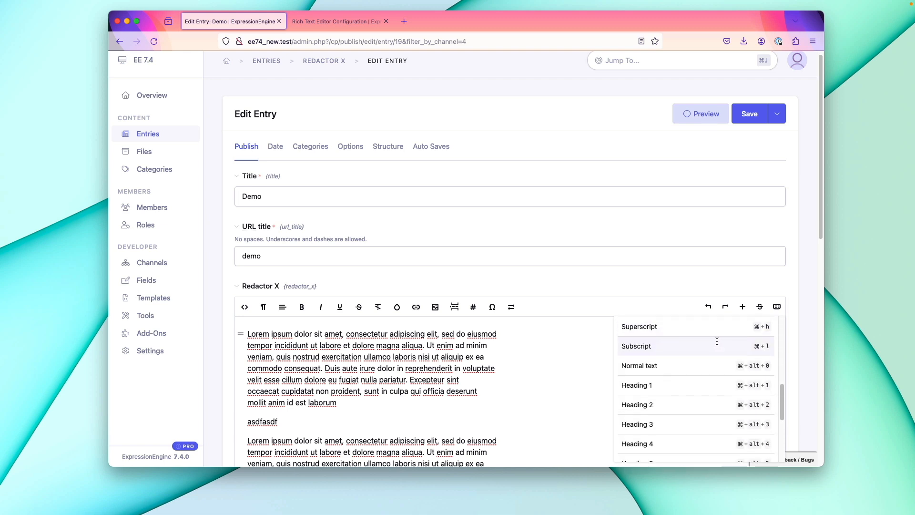
# - Enable the addbar in the RedactorX Full tool set, save it, and view the Add options in the reloaded Demo entry
pyautogui.hotkey('ctrl', 'Tab')
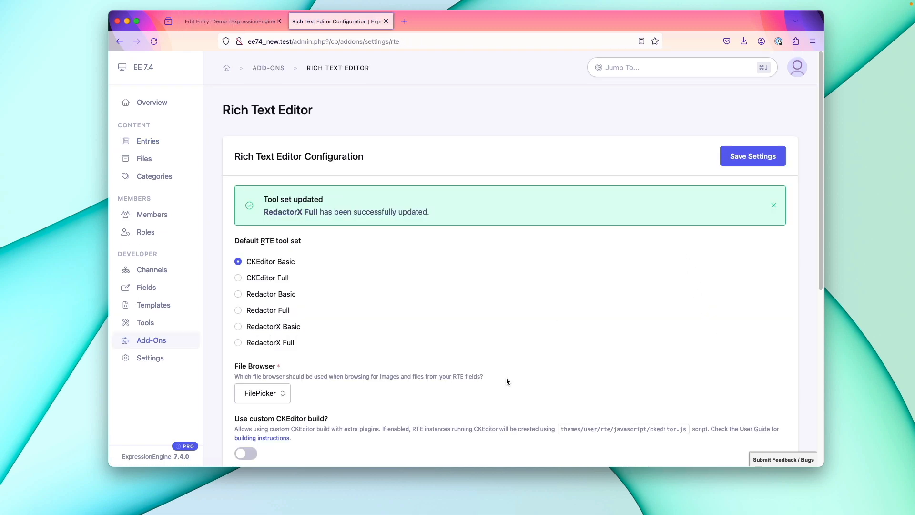
pyautogui.scroll(-6, 376, 379)
pyautogui.click(259, 430)
pyautogui.scroll(-6, 335, 370)
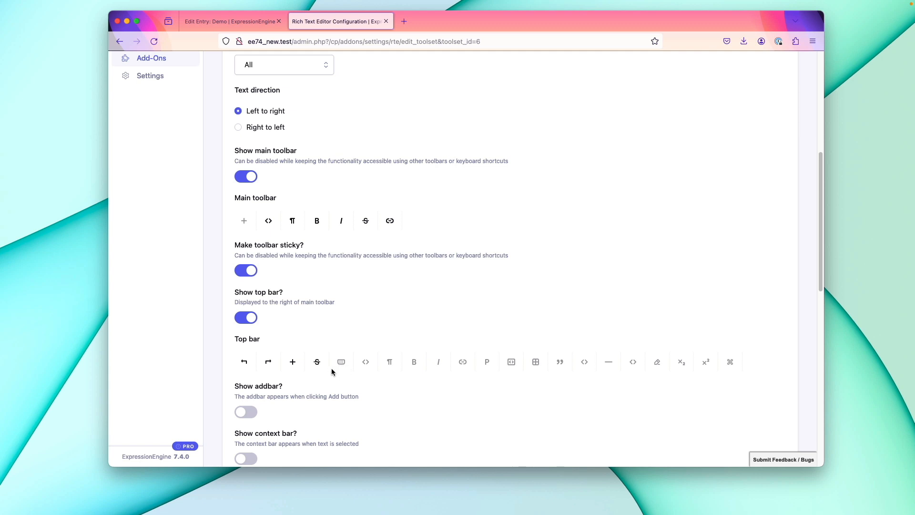
pyautogui.scroll(-3, 309, 378)
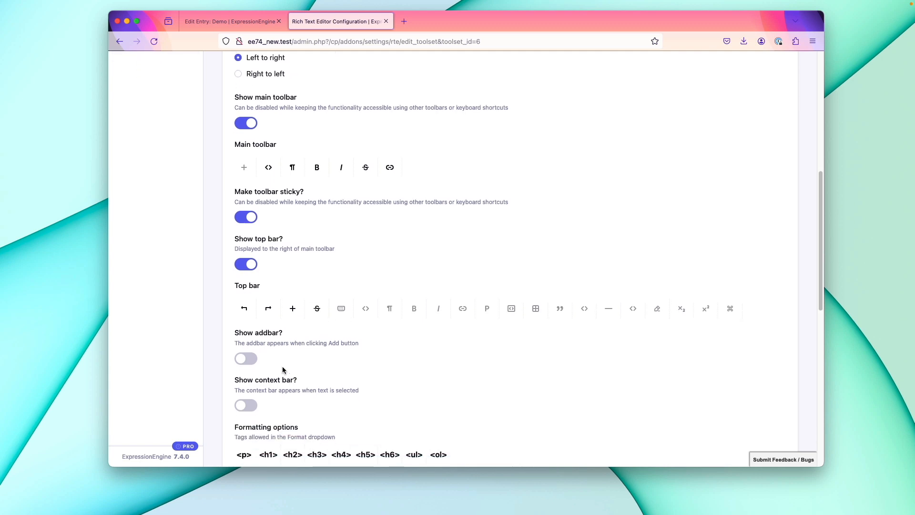
pyautogui.click(250, 361)
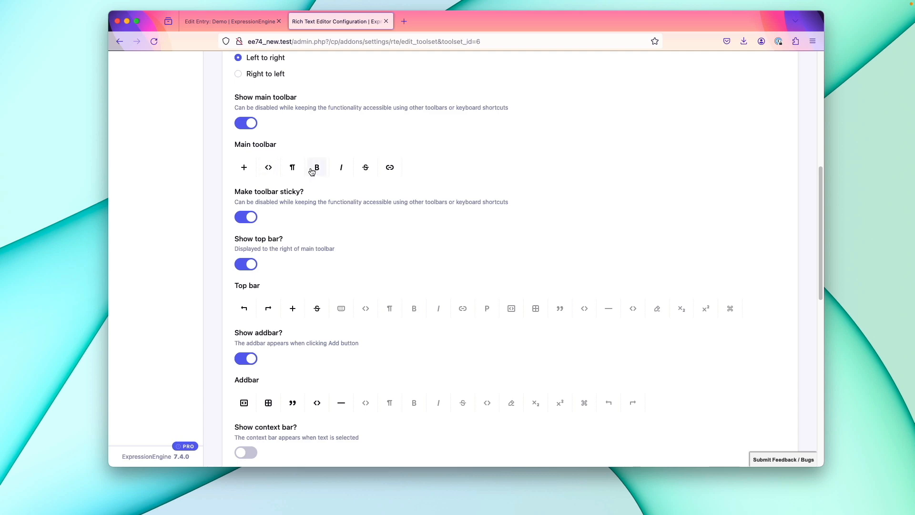
pyautogui.press('super+s')
pyautogui.hotkey('ctrl', 'Tab')
pyautogui.press('super+r')
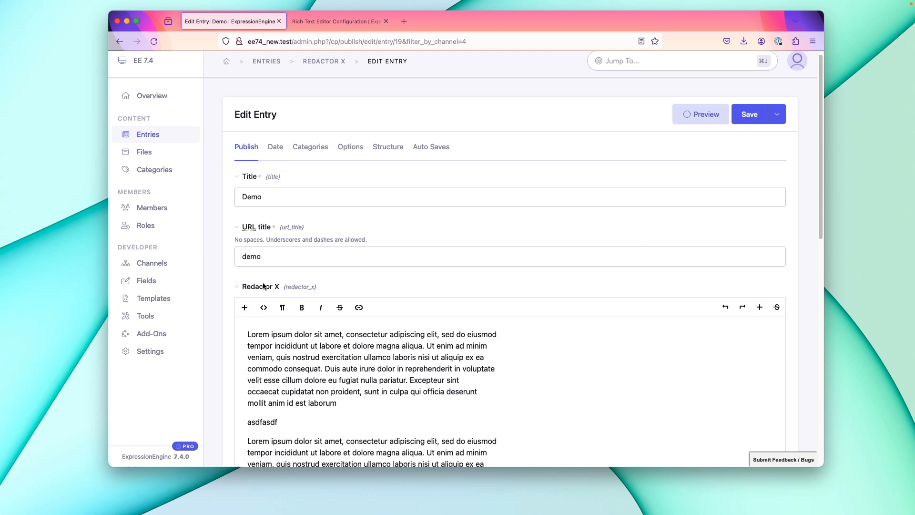
pyautogui.click(244, 309)
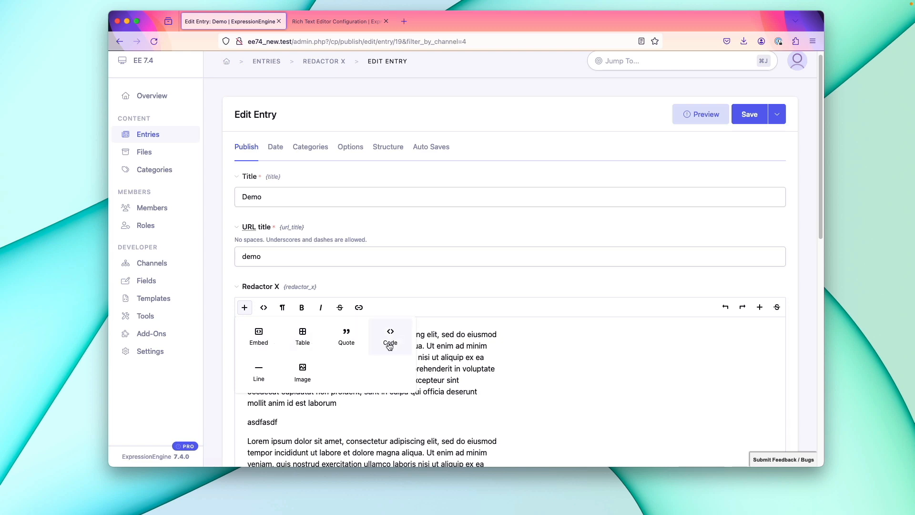
# - Reorder the RedactorX Full addbar so that Table follows Quote, and save the tool set
pyautogui.hotkey('ctrl', 'Tab')
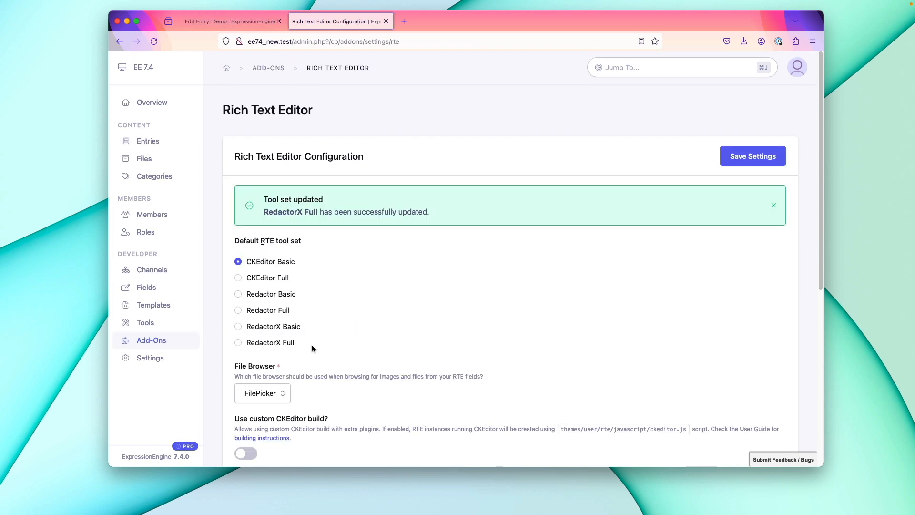
pyautogui.scroll(-10, 308, 346)
pyautogui.click(260, 430)
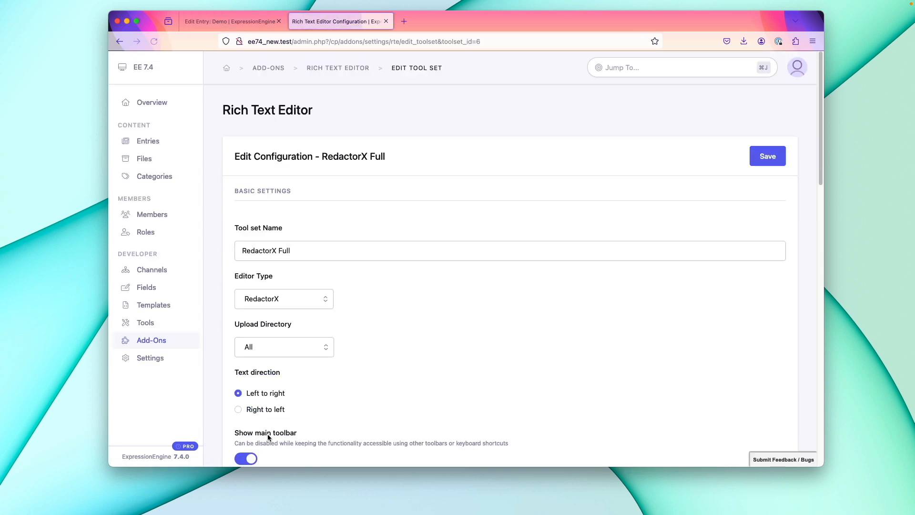
pyautogui.scroll(-10, 327, 381)
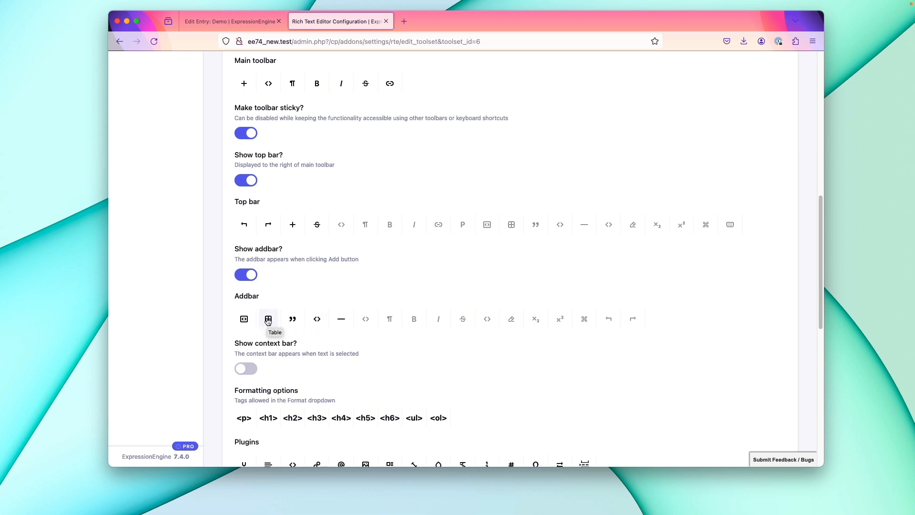
pyautogui.moveTo(268, 320)
pyautogui.mouseDown()
pyautogui.moveTo(294, 319)
pyautogui.moveTo(285, 319)
pyautogui.mouseUp()
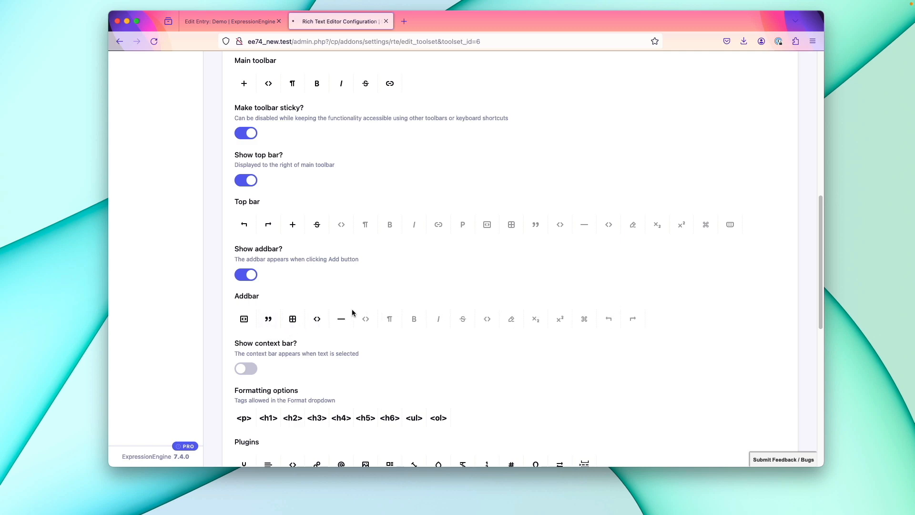
pyautogui.press('super+s')
# - Reload the Demo entry and check the order of the Add options in the Redactor X field
pyautogui.hotkey('ctrl', 'shift', 'Tab')
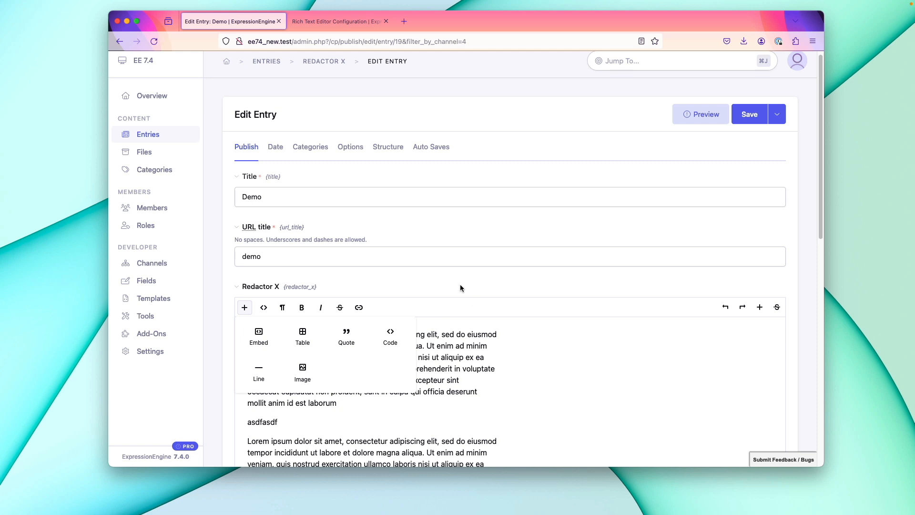
pyautogui.click(453, 270)
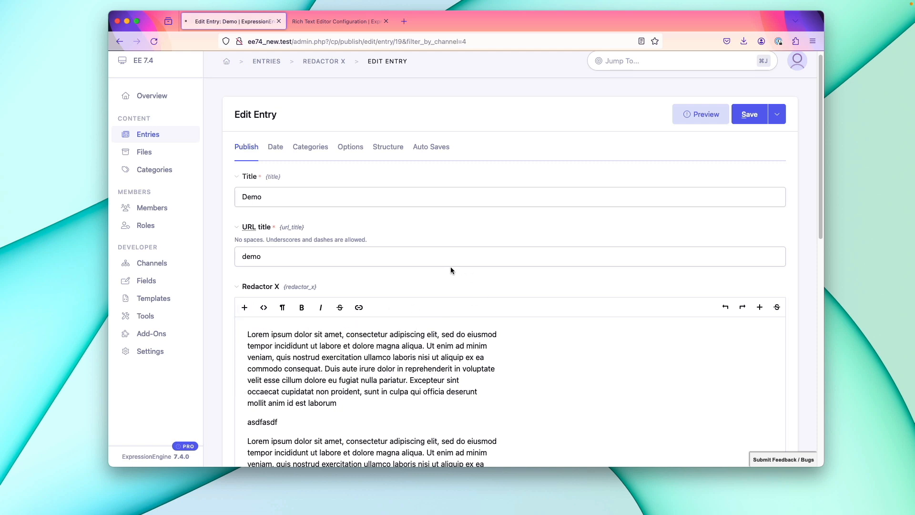
pyautogui.press('super+r')
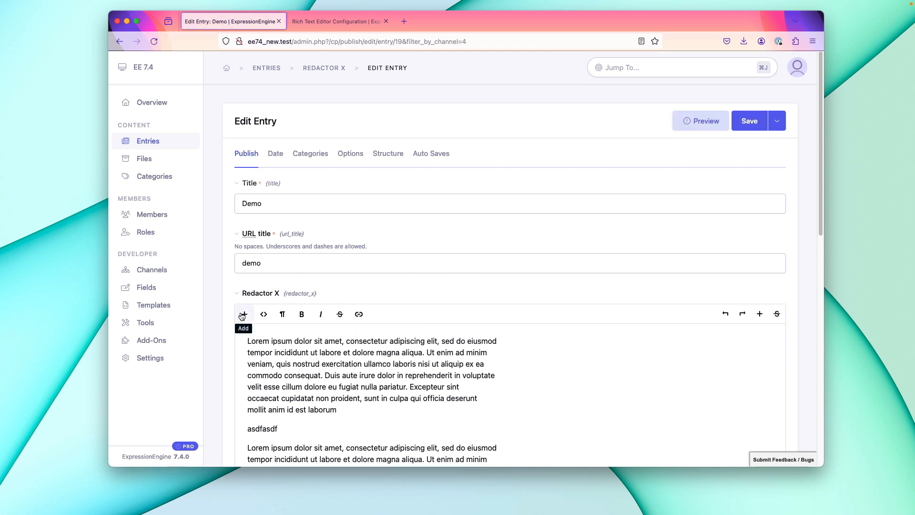
pyautogui.click(243, 315)
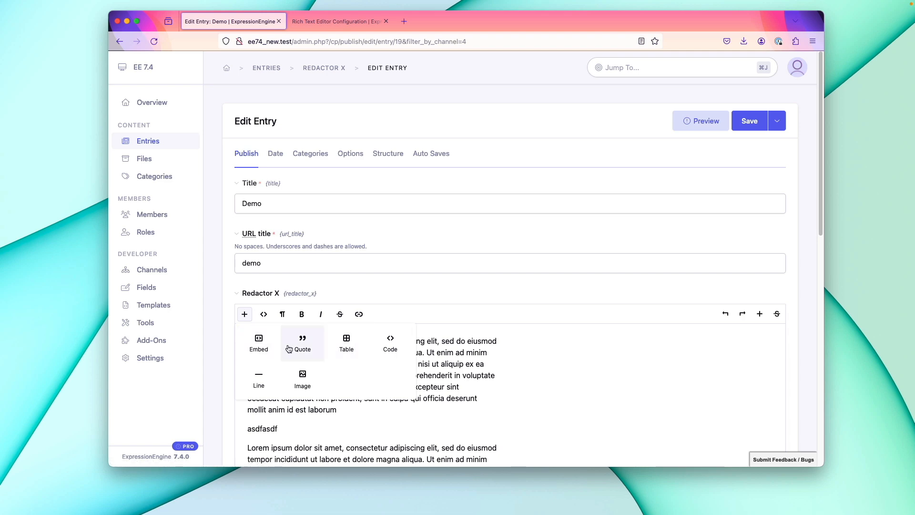
pyautogui.click(471, 291)
# - Enable the context bar in the RedactorX Full tool set and save the tool set
pyautogui.hotkey('ctrl', 'Tab')
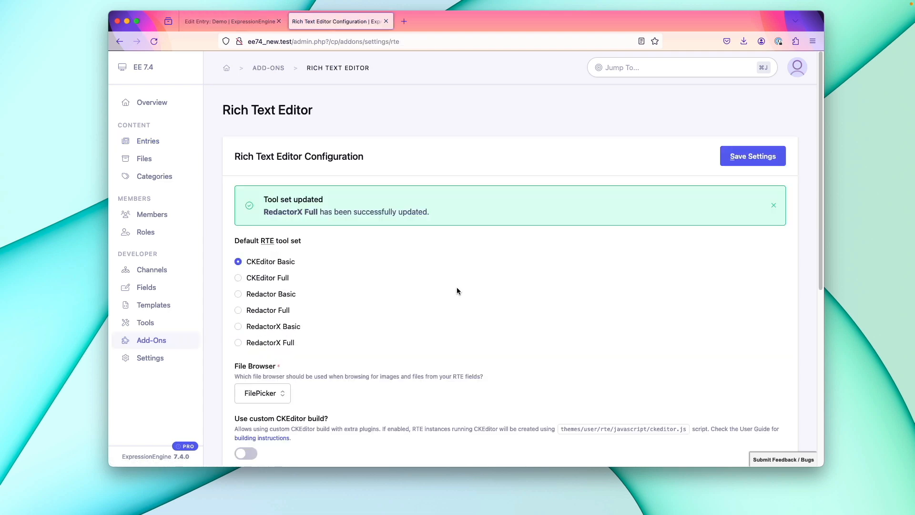
pyautogui.scroll(-7, 348, 356)
pyautogui.scroll(-1, 348, 354)
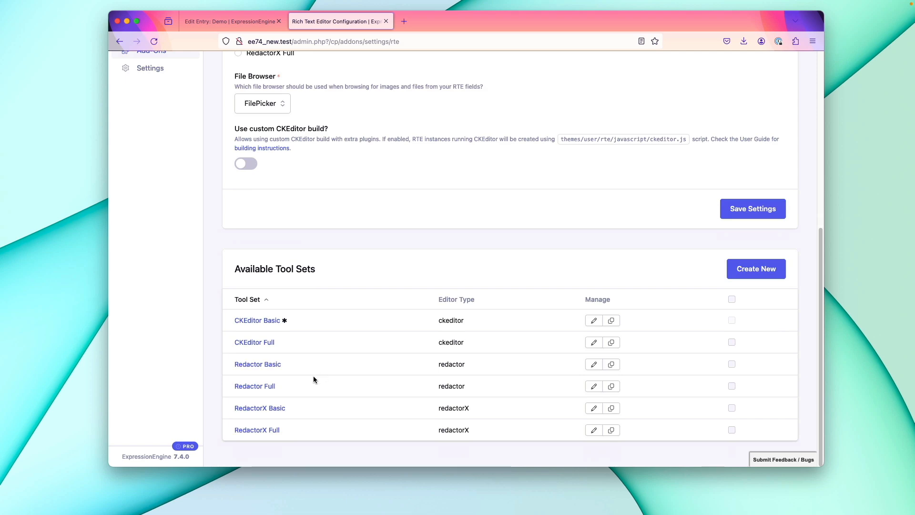
pyautogui.click(270, 431)
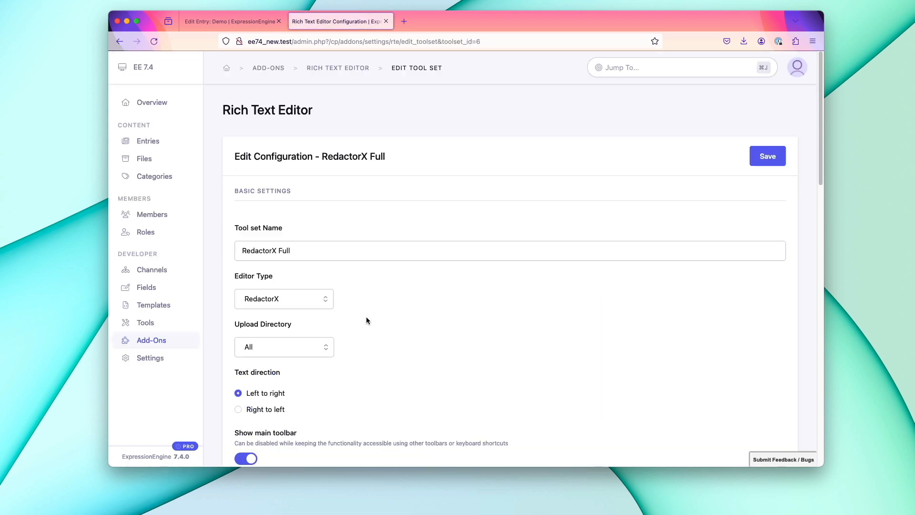
pyautogui.scroll(-10, 368, 312)
pyautogui.scroll(-8, 365, 320)
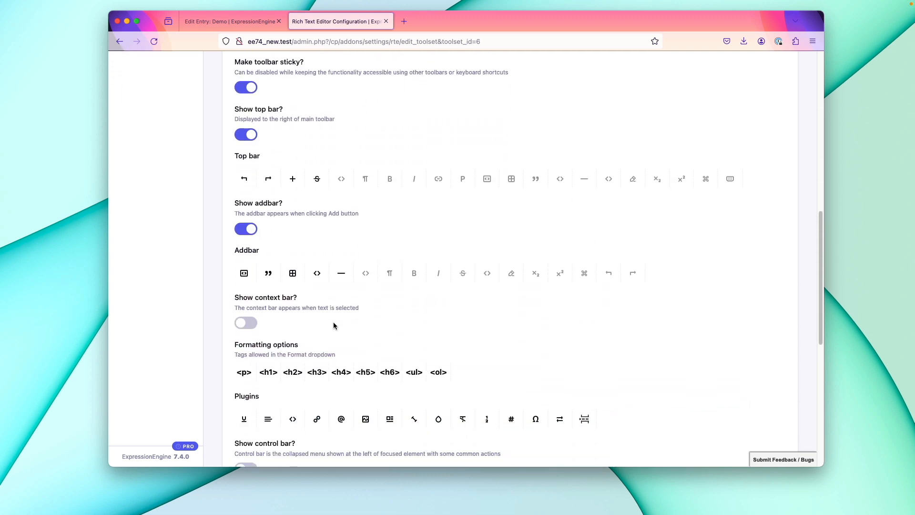
pyautogui.click(243, 322)
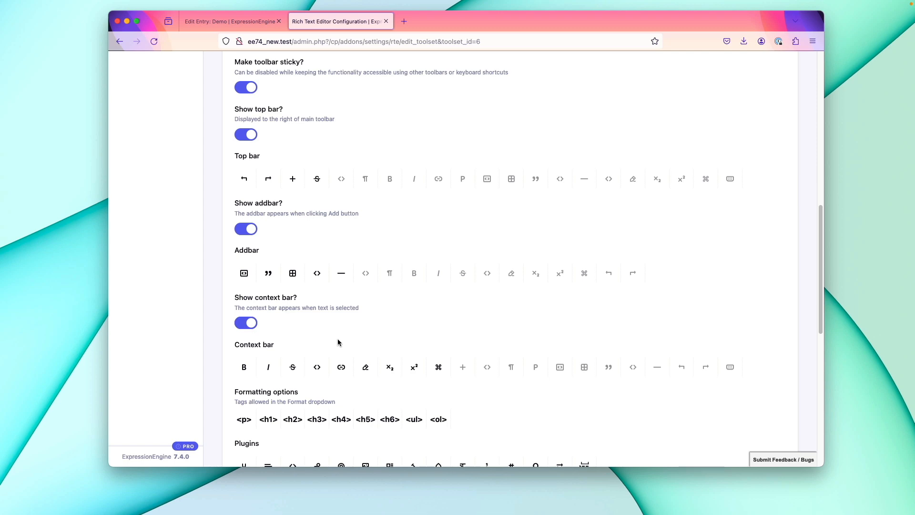
pyautogui.scroll(-3, 368, 350)
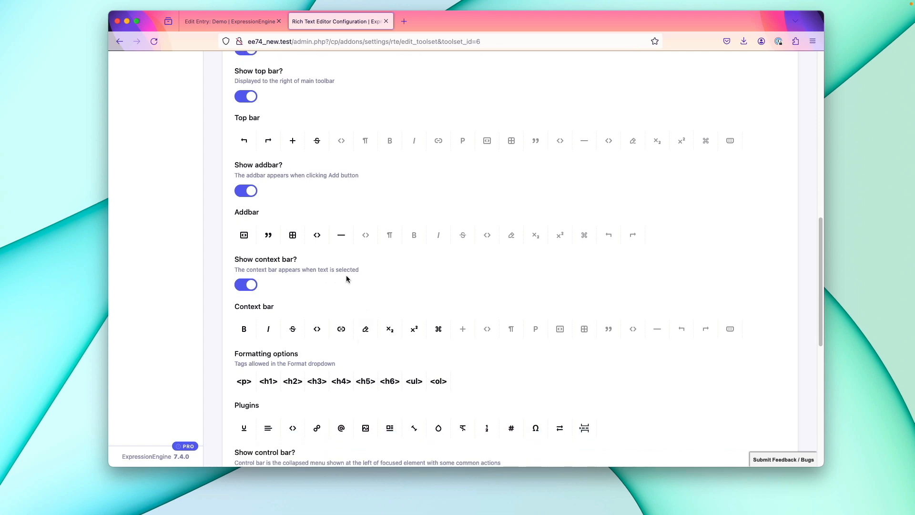
pyautogui.press('super+s')
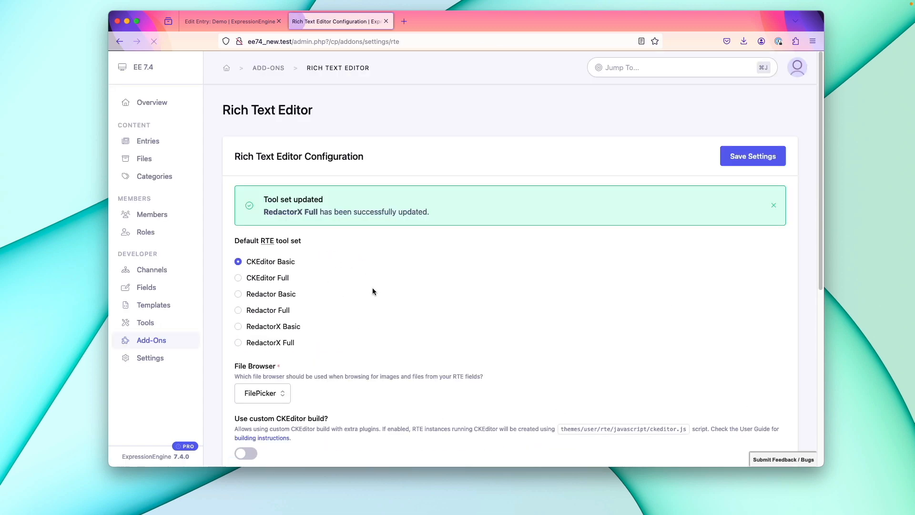
# - Reload the Demo entry and select the word "laborum" in the Redactor X field to view the context bar
pyautogui.hotkey('ctrl', 'Tab')
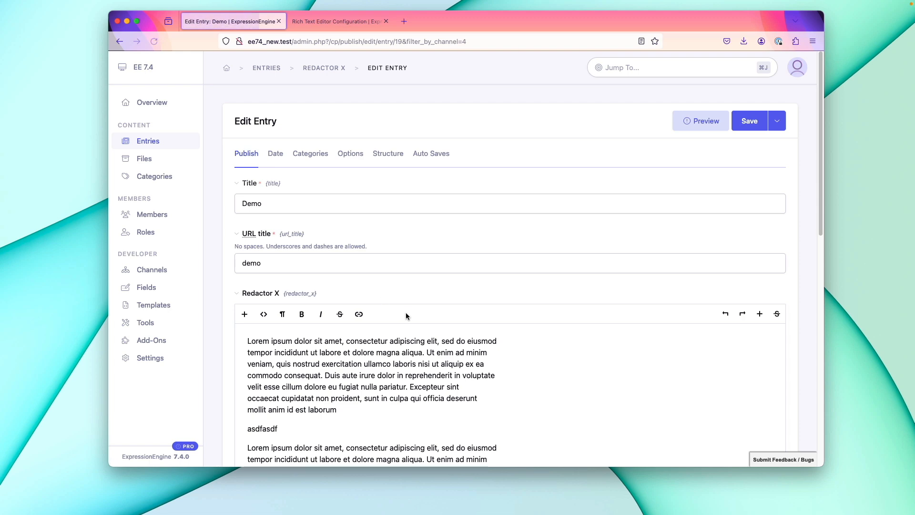
pyautogui.scroll(-3, 347, 338)
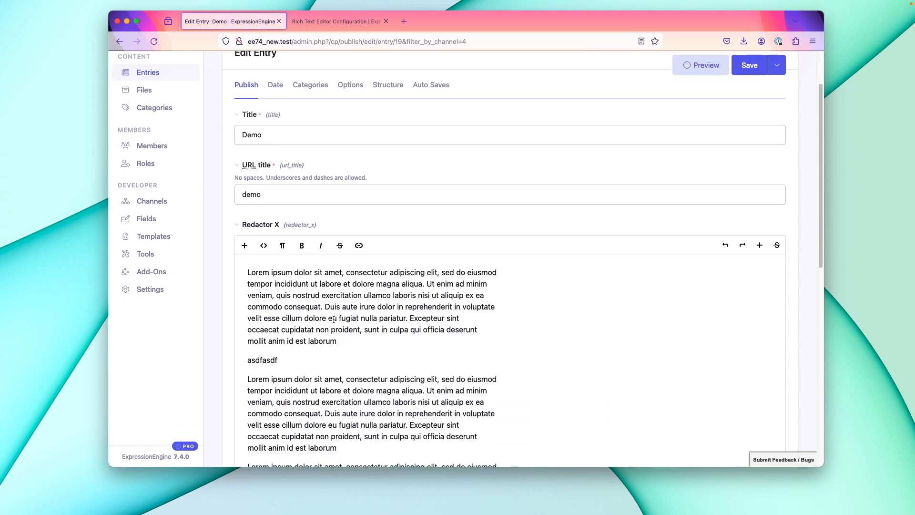
pyautogui.doubleClick(323, 342)
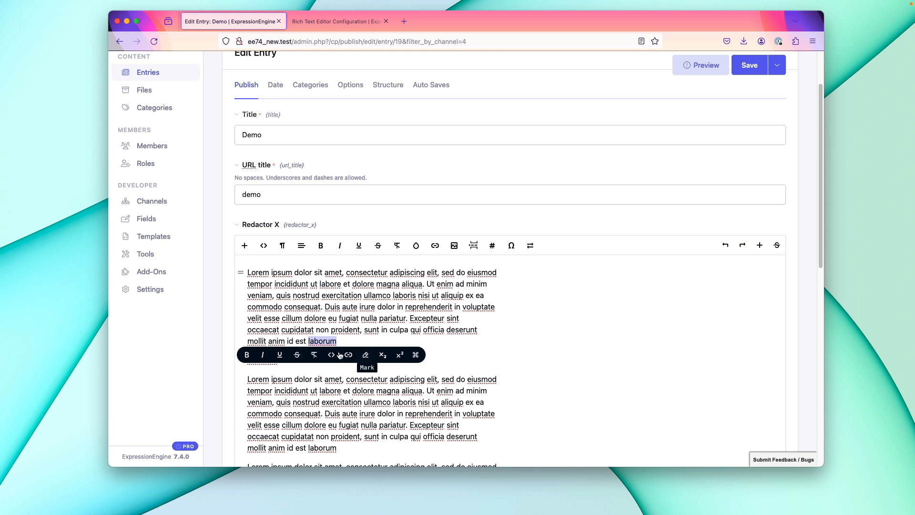
# - Remove Mark, Subscript and Superscript from the RedactorX Full context bar, add Format to it, and save the tool set
pyautogui.hotkey('ctrl', 'Tab')
pyautogui.scroll(-2, 333, 376)
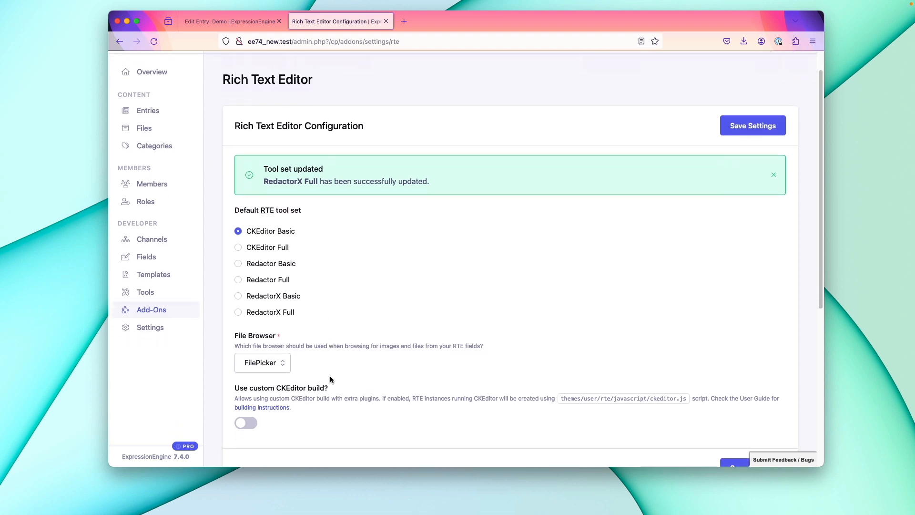
pyautogui.scroll(-5, 334, 380)
pyautogui.scroll(-10, 322, 402)
pyautogui.scroll(-2, 323, 405)
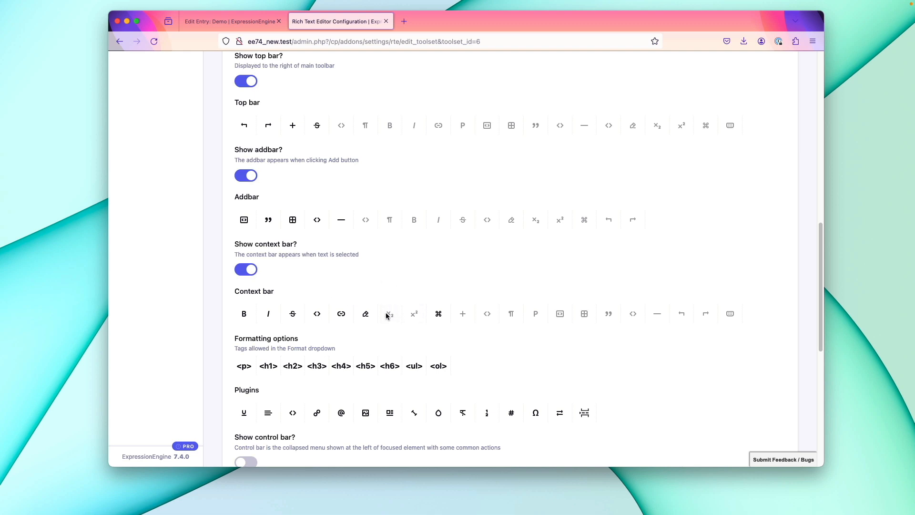
pyautogui.click(365, 313)
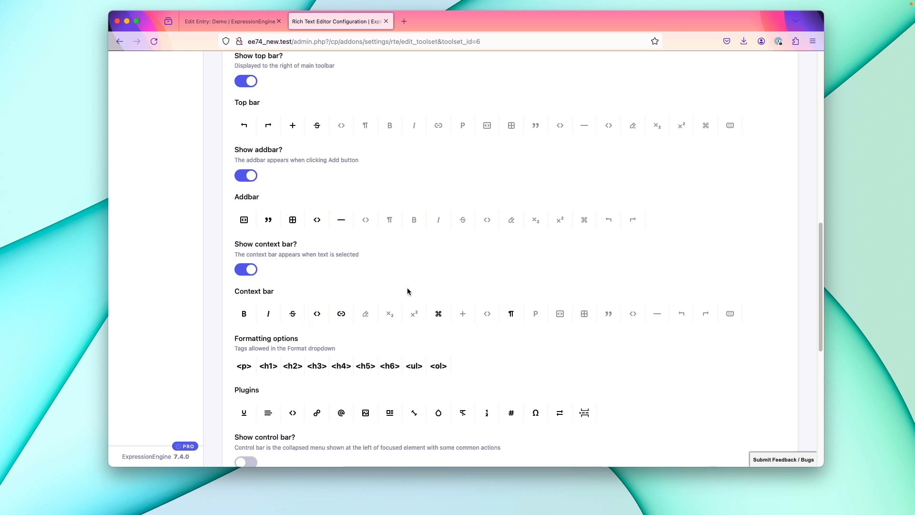
pyautogui.scroll(-1, 407, 288)
pyautogui.press('super+s')
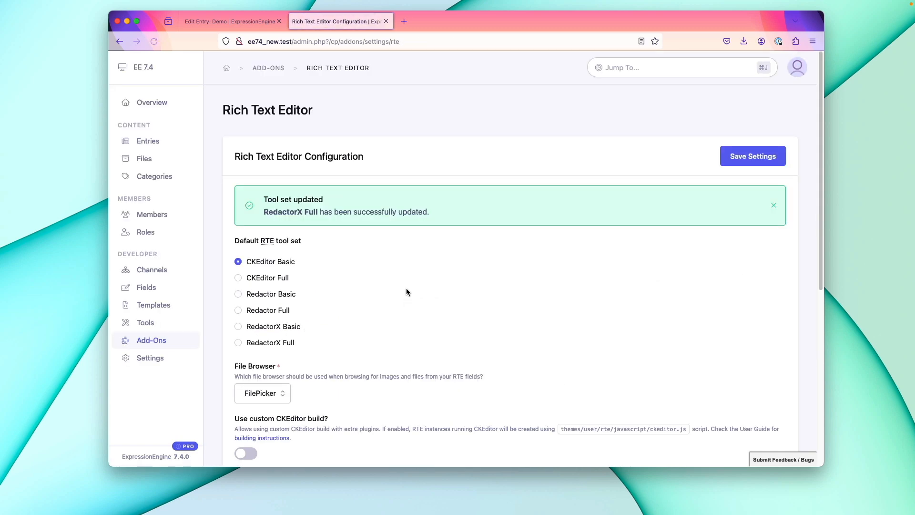
# - Reload the Demo entry without keeping changes and select "laborum" to check the buttons in the context bar
pyautogui.hotkey('ctrl', 'shift', 'Tab')
pyautogui.press('super+r')
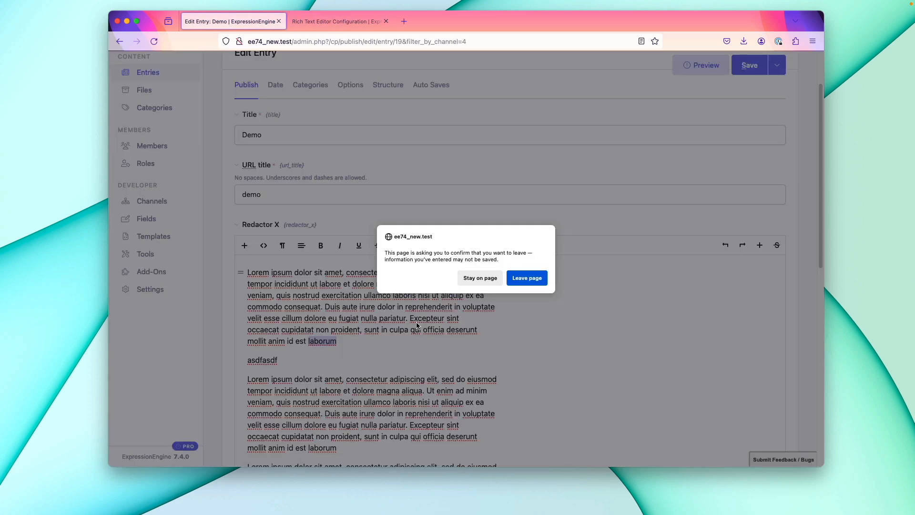
pyautogui.click(528, 278)
pyautogui.press('super+r')
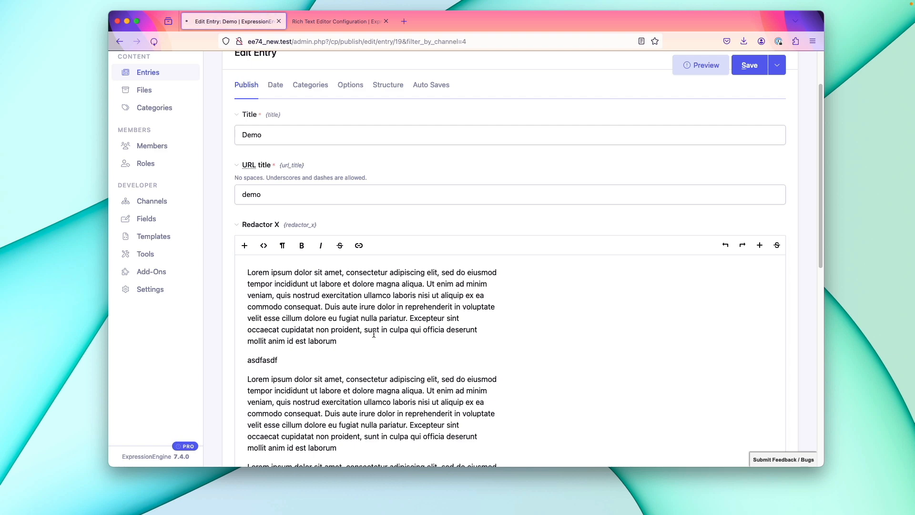
pyautogui.scroll(-2, 329, 322)
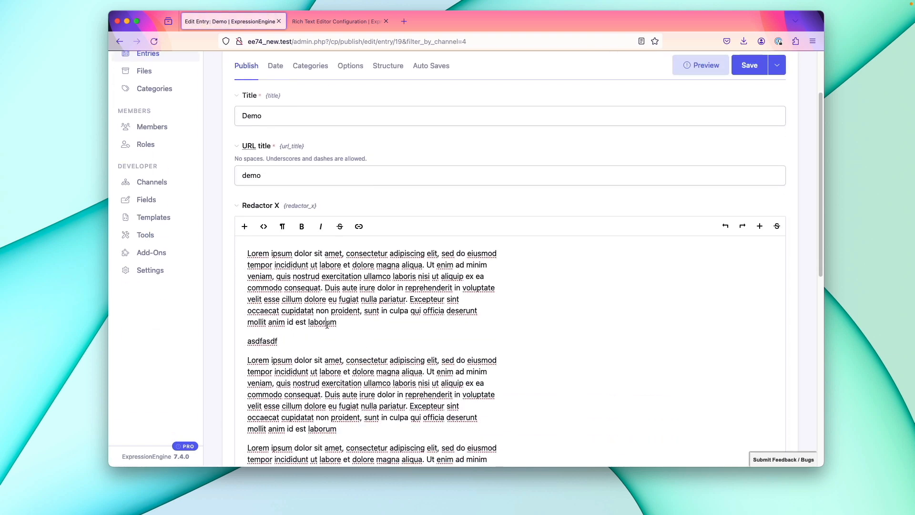
pyautogui.doubleClick(329, 321)
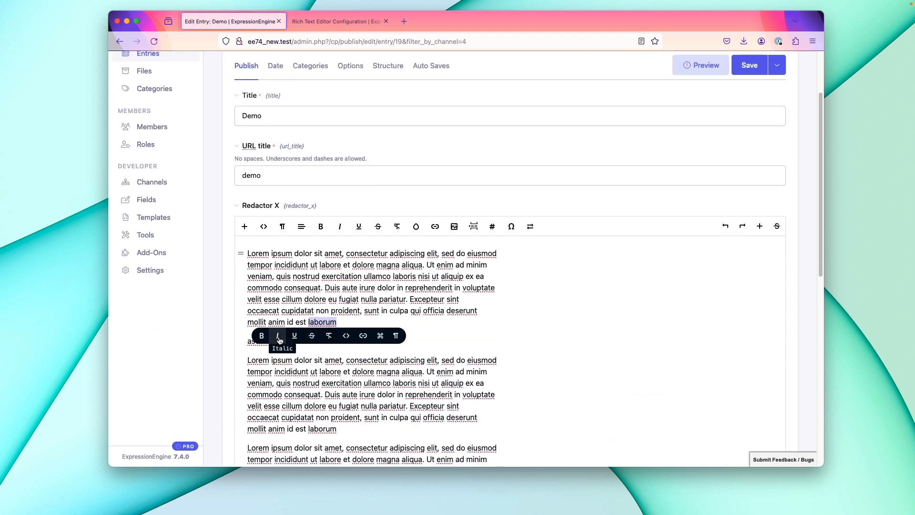
# - Look through the Format options offered in the context bar for the selected word, and close the list
pyautogui.click(396, 336)
pyautogui.scroll(-2, 446, 380)
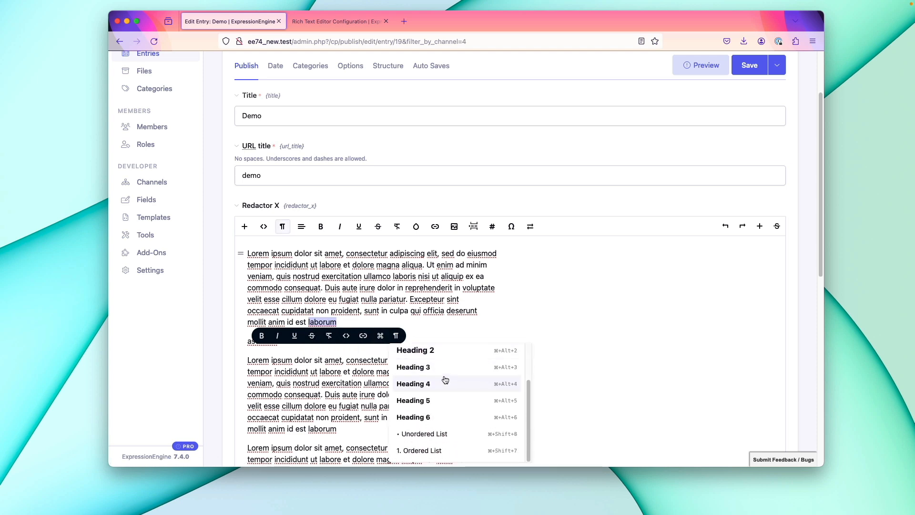
pyautogui.scroll(-4, 444, 380)
pyautogui.scroll(3, 428, 292)
pyautogui.scroll(1, 428, 293)
pyautogui.press('Escape')
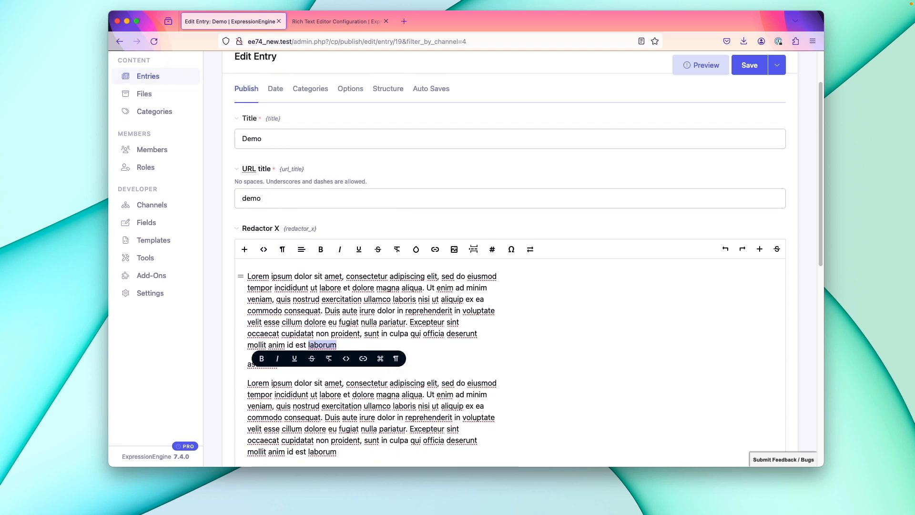
# - Remove h4, h5 and h6 from the RedactorX Full formatting options and save the tool set
pyautogui.hotkey('ctrl', 'Tab')
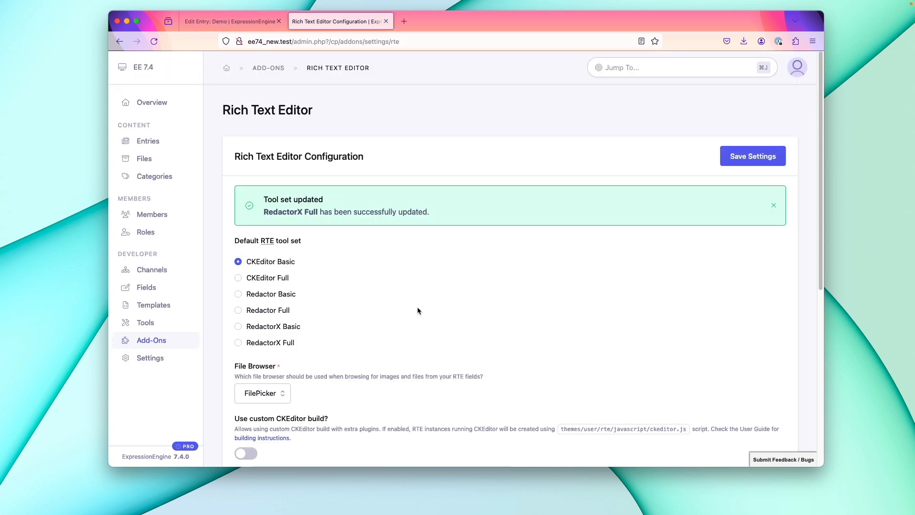
pyautogui.scroll(-6, 426, 317)
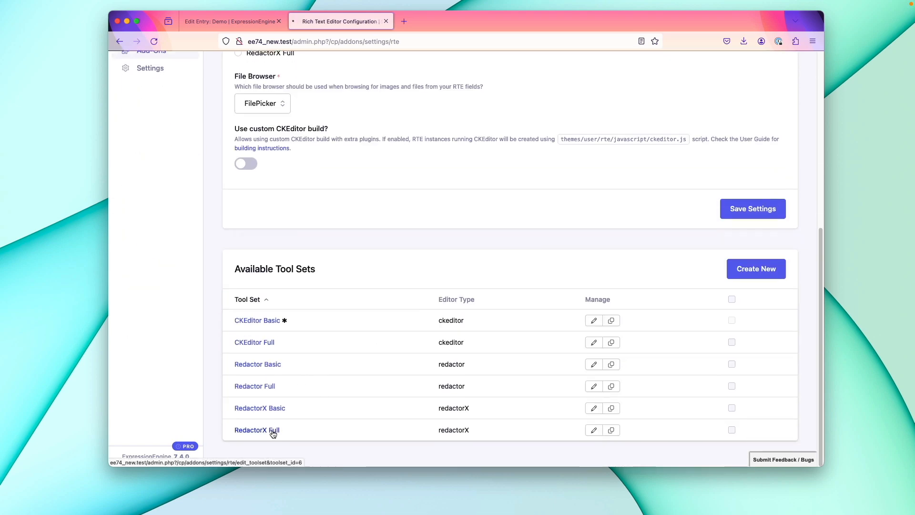
pyautogui.click(271, 430)
pyautogui.scroll(-10, 381, 266)
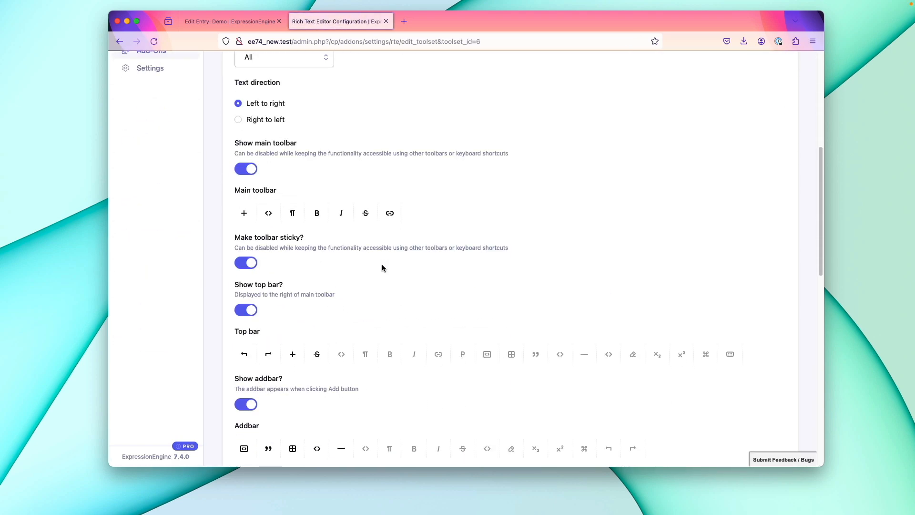
pyautogui.scroll(-5, 376, 265)
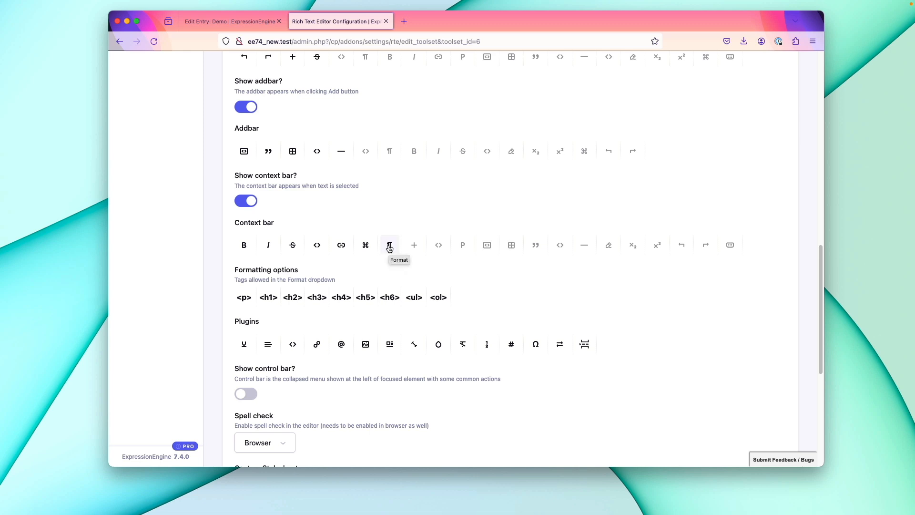
pyautogui.click(390, 300)
pyautogui.click(366, 301)
pyautogui.click(341, 300)
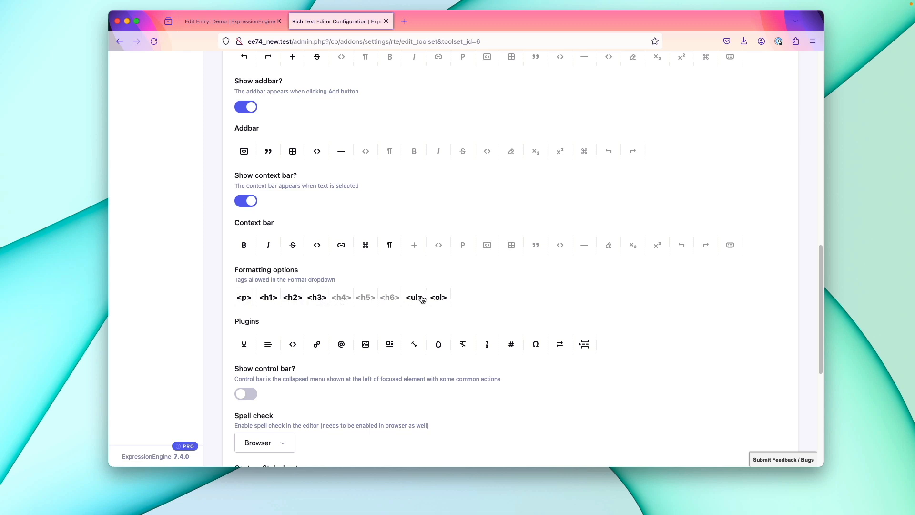
pyautogui.press('super+s')
# - Reload the Demo entry, select "asdfasdf" and check the Format options in the Redactor X main toolbar
pyautogui.hotkey('ctrl', 'Tab')
pyautogui.press('super+r')
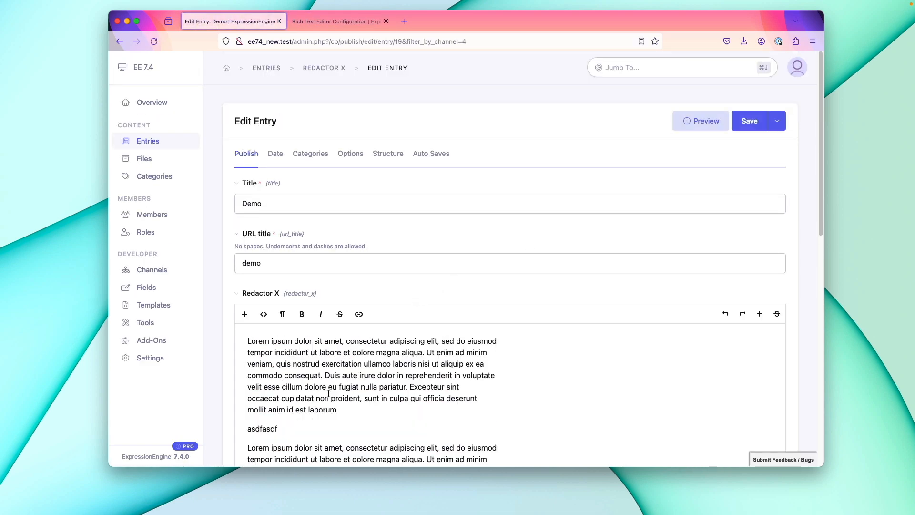
pyautogui.doubleClick(266, 428)
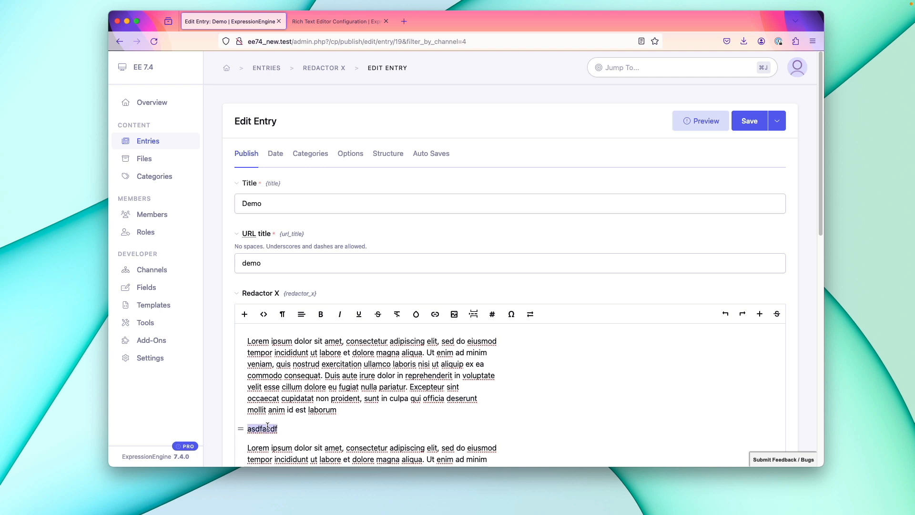
pyautogui.click(282, 313)
pyautogui.scroll(-3, 351, 368)
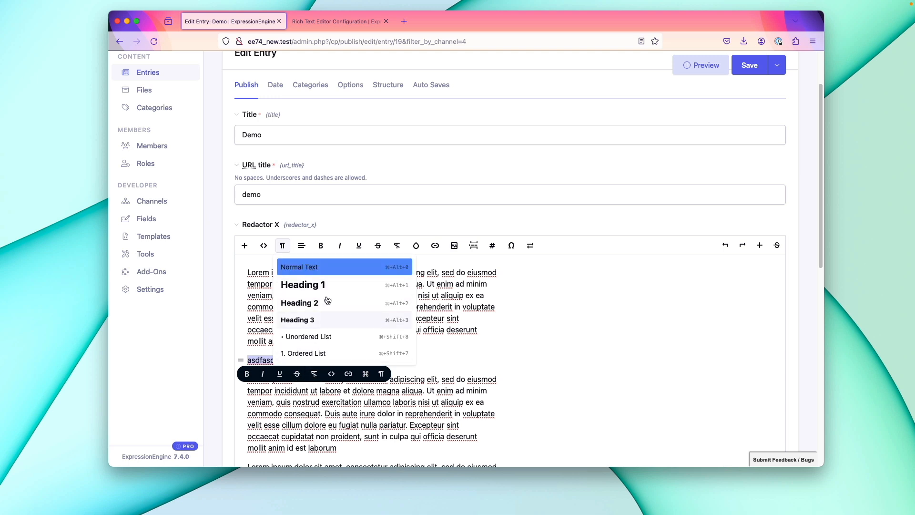
pyautogui.click(265, 359)
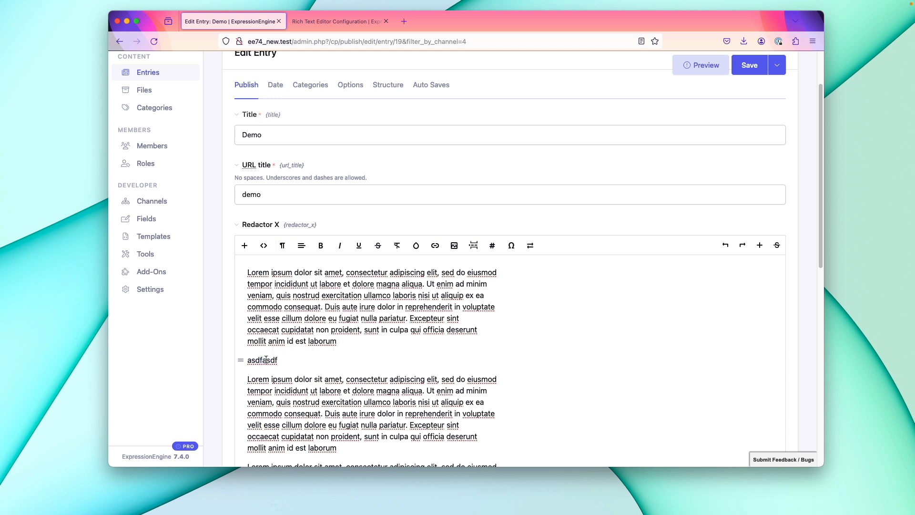
# - Review the Plugins and Formatting options of the RedactorX Full tool set, and return to the Demo entry
pyautogui.hotkey('ctrl', 'Tab')
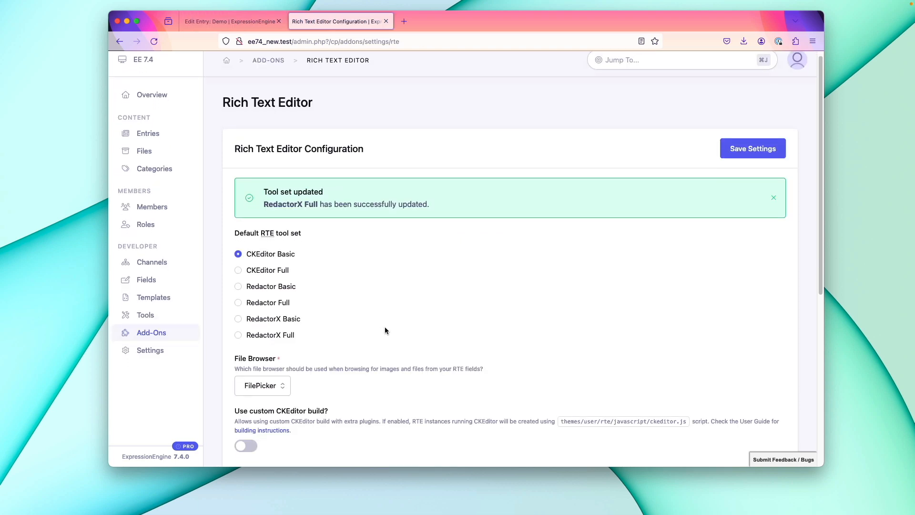
pyautogui.scroll(-6, 371, 324)
pyautogui.scroll(-2, 368, 325)
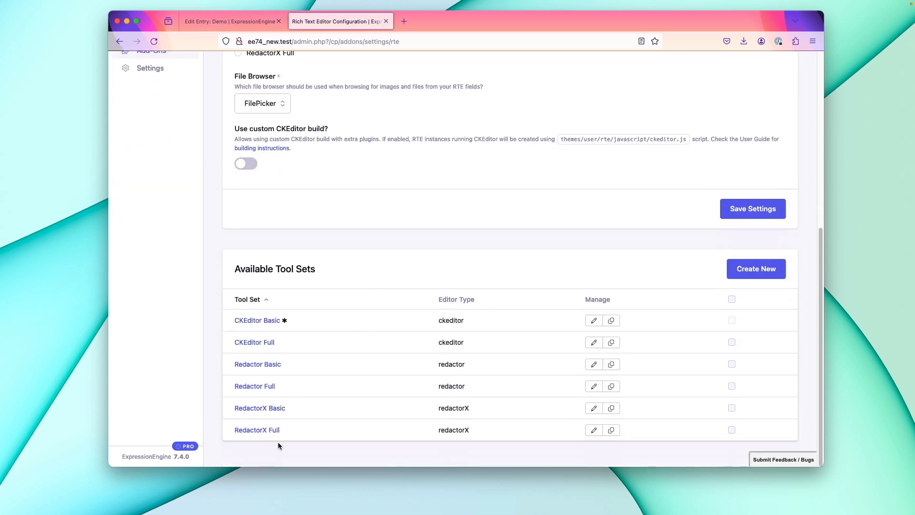
pyautogui.click(266, 431)
pyautogui.scroll(-10, 324, 215)
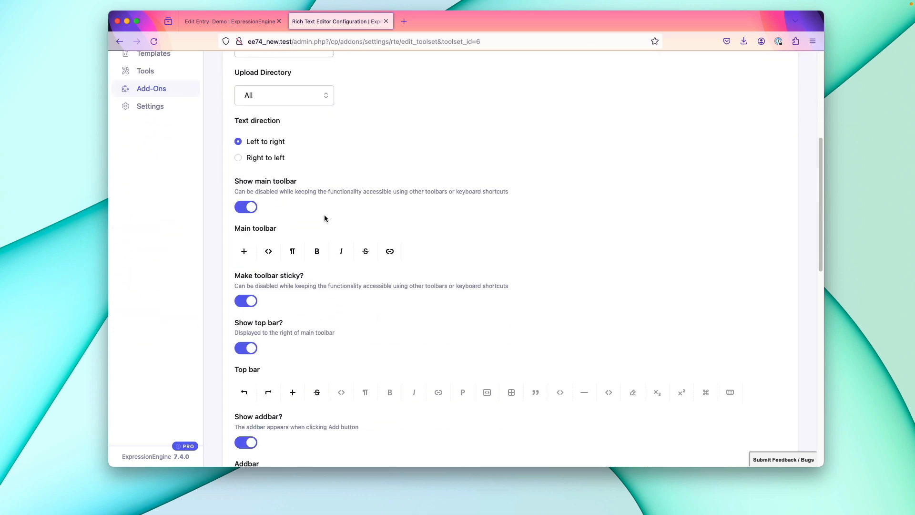
pyautogui.scroll(-6, 324, 220)
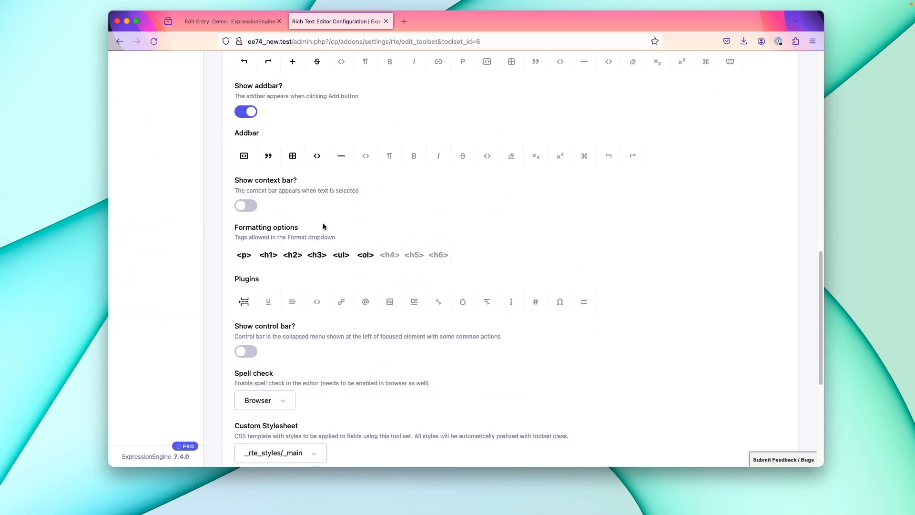
pyautogui.scroll(-2, 319, 229)
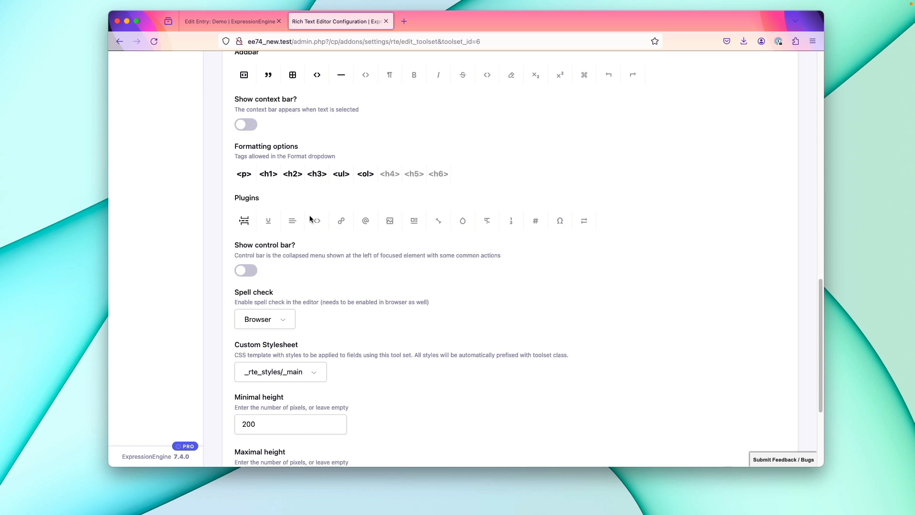
pyautogui.hotkey('ctrl', 'shift', 'Tab')
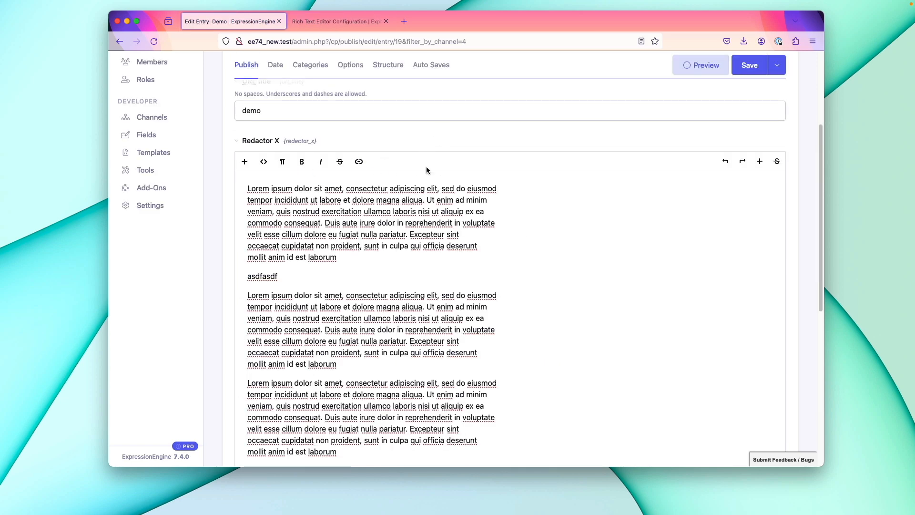
# - Enable the underline, alignment, code and both image plugins in the RedactorX Full tool set, and save it
pyautogui.hotkey('ctrl', 'Tab')
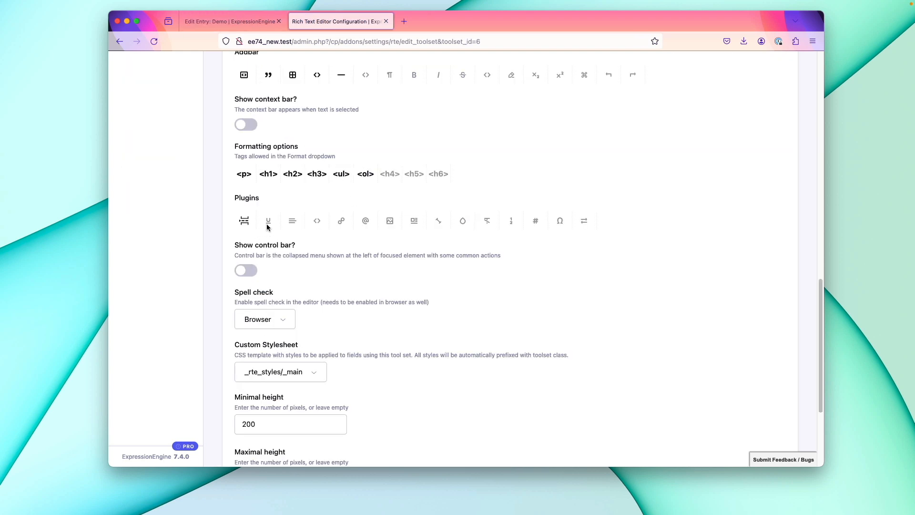
pyautogui.hotkey('ctrl', 'Tab')
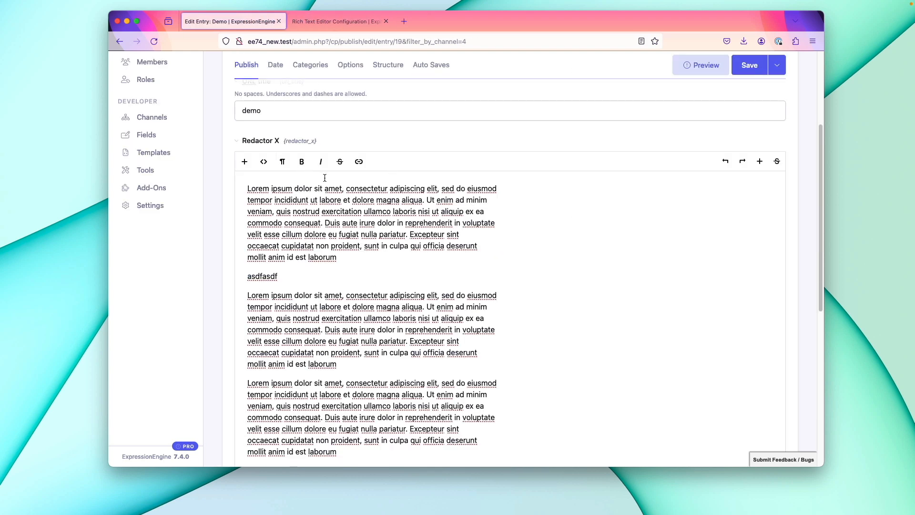
pyautogui.hotkey('ctrl', 'Tab')
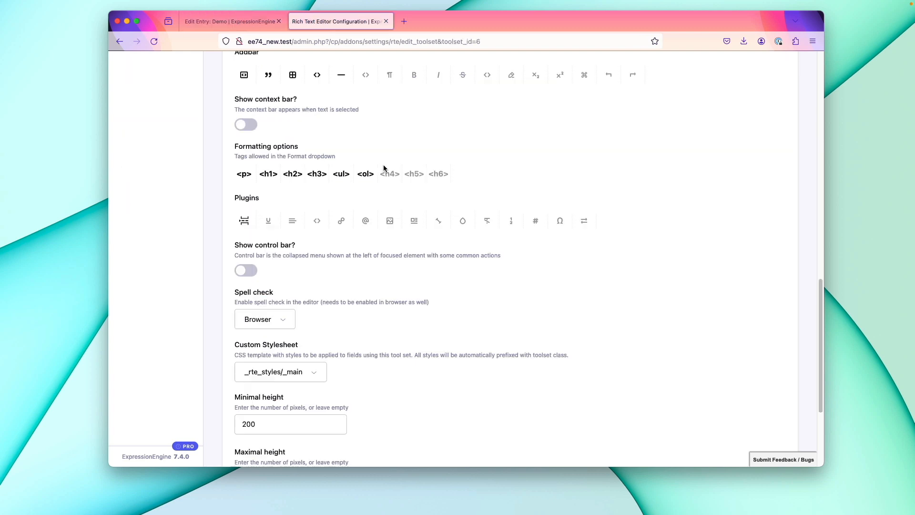
pyautogui.click(268, 220)
pyautogui.click(316, 221)
pyautogui.click(389, 221)
pyautogui.click(412, 221)
pyautogui.scroll(1, 349, 263)
pyautogui.press('super+s')
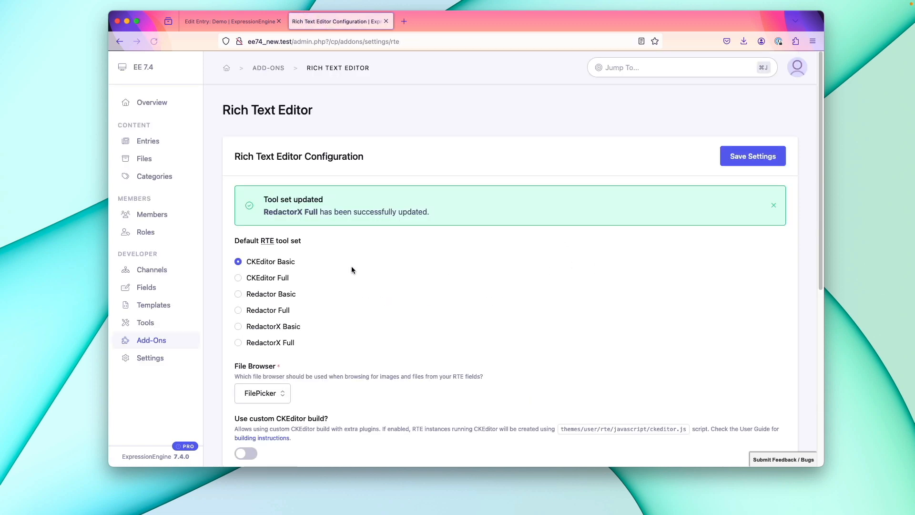
# - Reopen the RedactorX Full tool set and review its toolbar settings and selected plugins
pyautogui.scroll(-8, 351, 266)
pyautogui.click(262, 431)
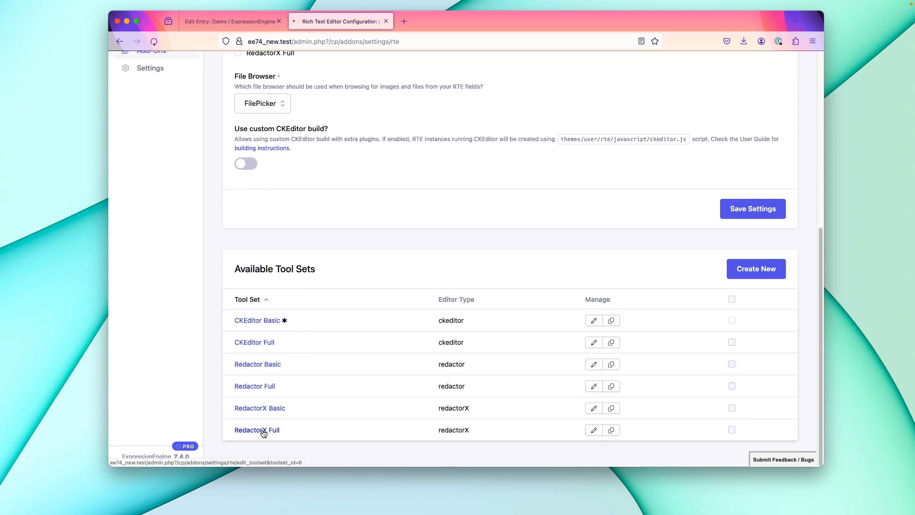
pyautogui.scroll(-8, 348, 351)
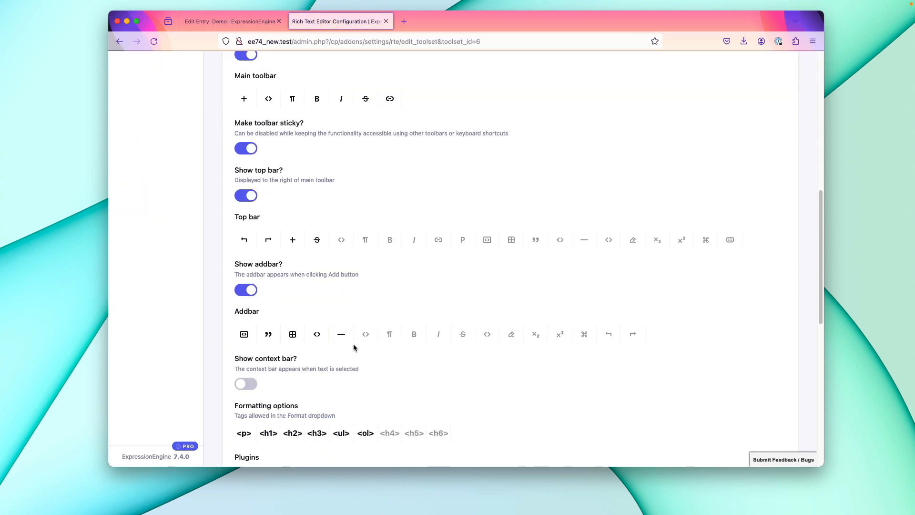
pyautogui.scroll(-1, 354, 343)
pyautogui.scroll(2, 354, 343)
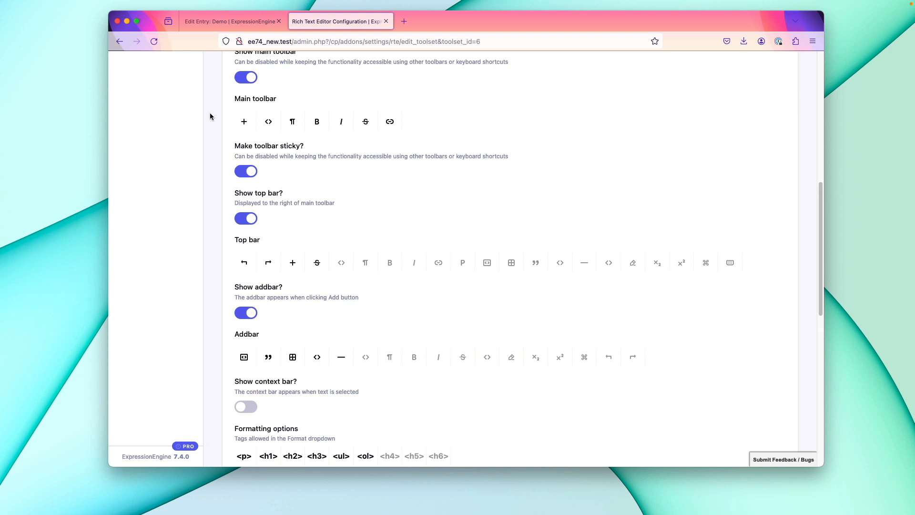
pyautogui.scroll(-2, 418, 204)
pyautogui.scroll(2, 414, 204)
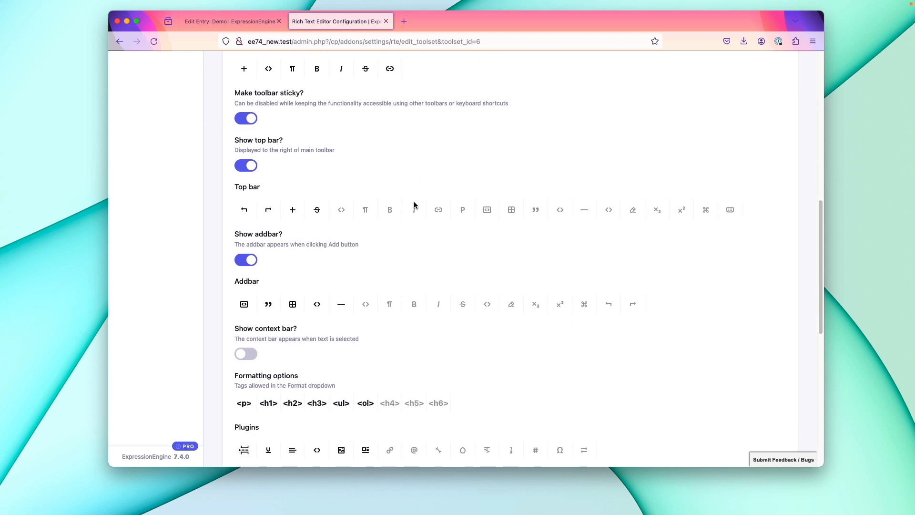
pyautogui.scroll(-5, 314, 210)
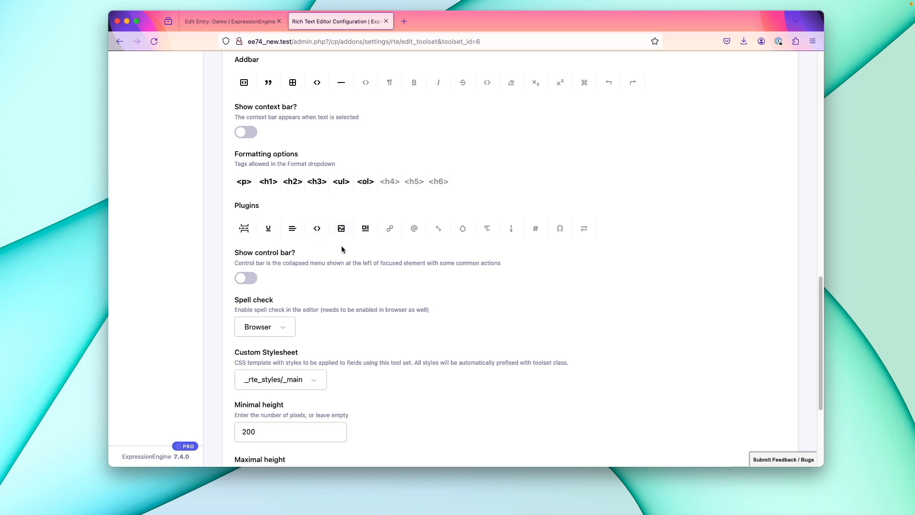
# - Reload the Demo entry without keeping unsaved changes, select "dolor" in the first paragraph, and check the plugin tools in the Redactor X toolbar
pyautogui.hotkey('ctrl', 'shift', 'Tab')
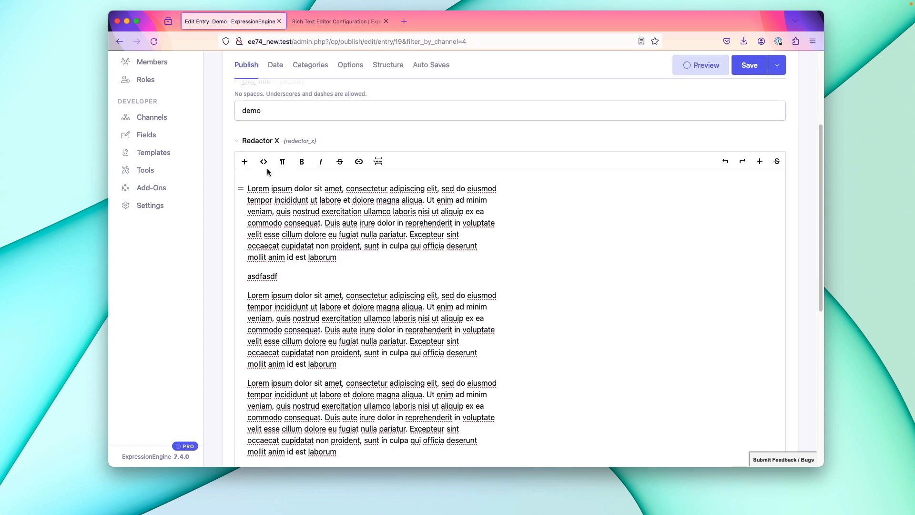
pyautogui.press('super+r')
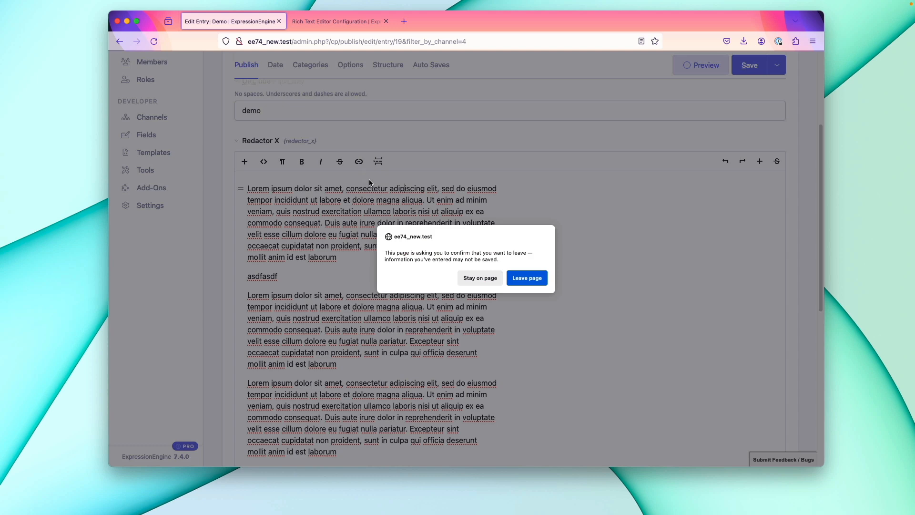
pyautogui.click(524, 276)
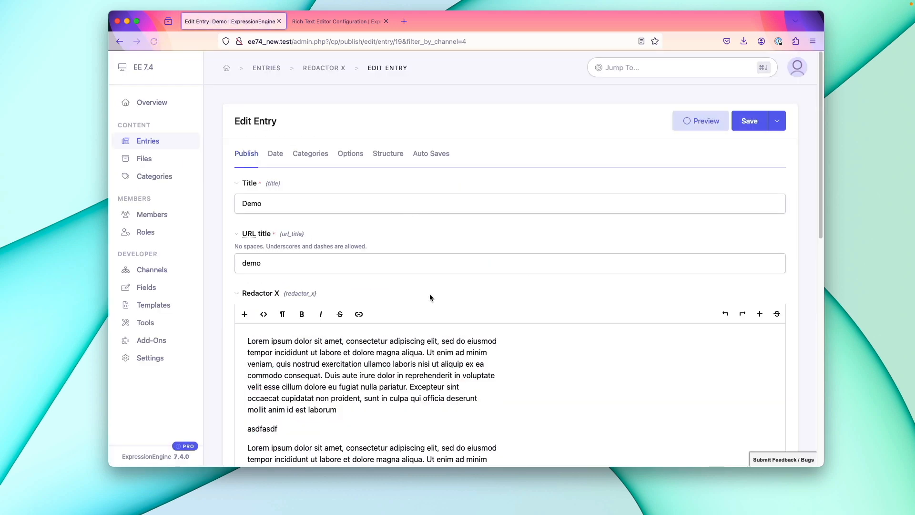
pyautogui.doubleClick(380, 375)
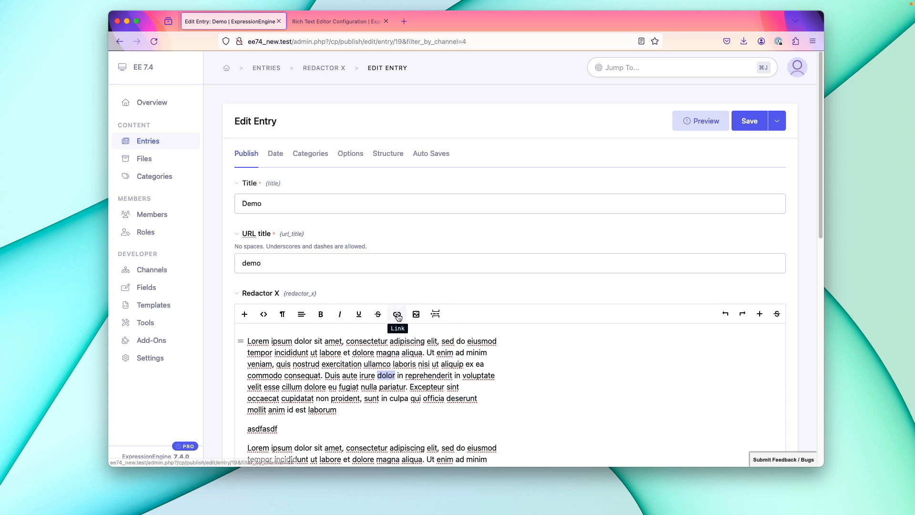
pyautogui.click(506, 370)
pyautogui.scroll(-3, 505, 371)
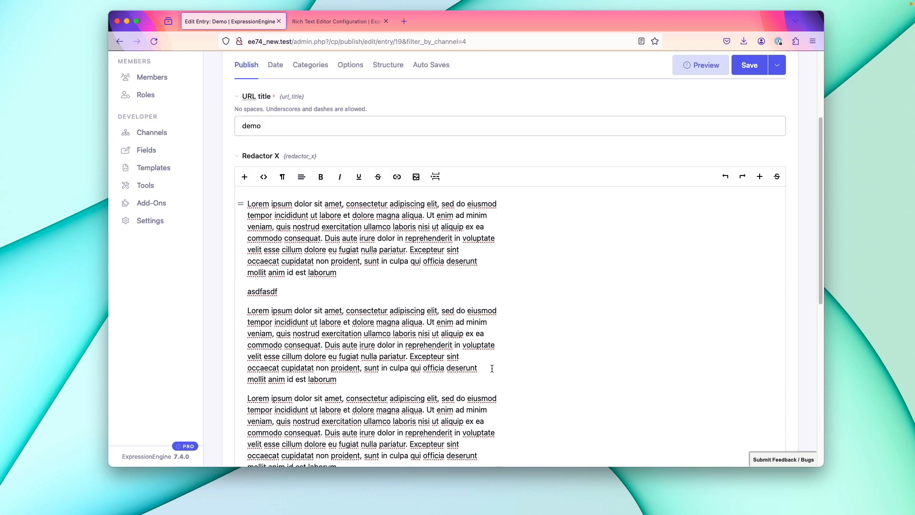
pyautogui.scroll(2, 297, 251)
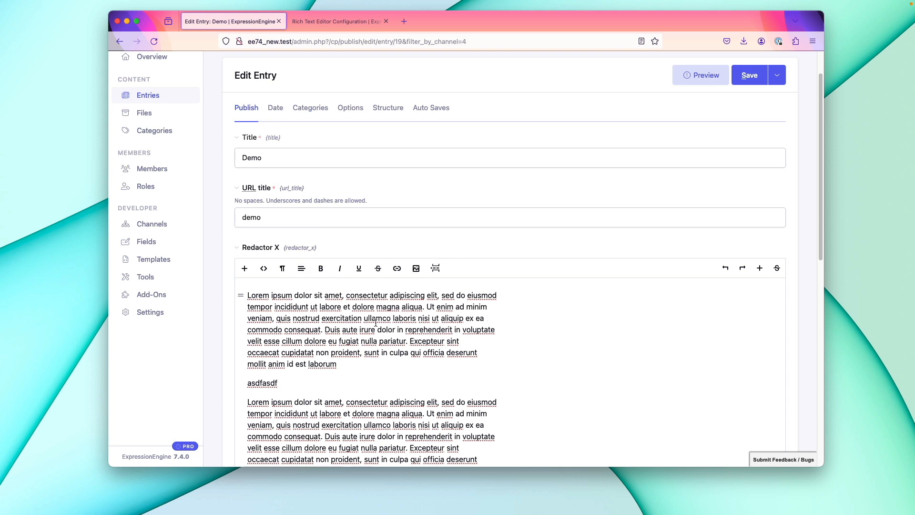
# - Turn on the control bar for the RedactorX Full tool set and save it
pyautogui.hotkey('ctrl', 'Tab')
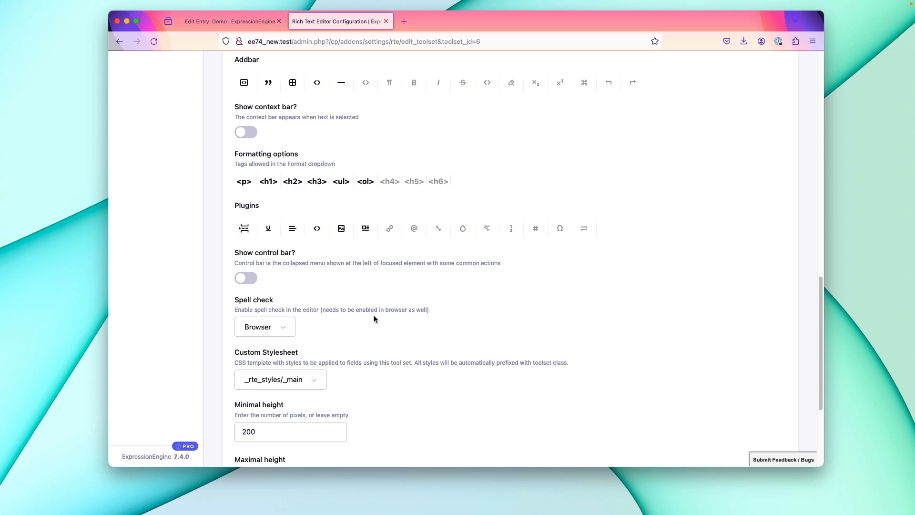
pyautogui.scroll(15, 374, 314)
pyautogui.scroll(-1, 330, 226)
pyautogui.scroll(-8, 329, 229)
pyautogui.scroll(-2, 329, 232)
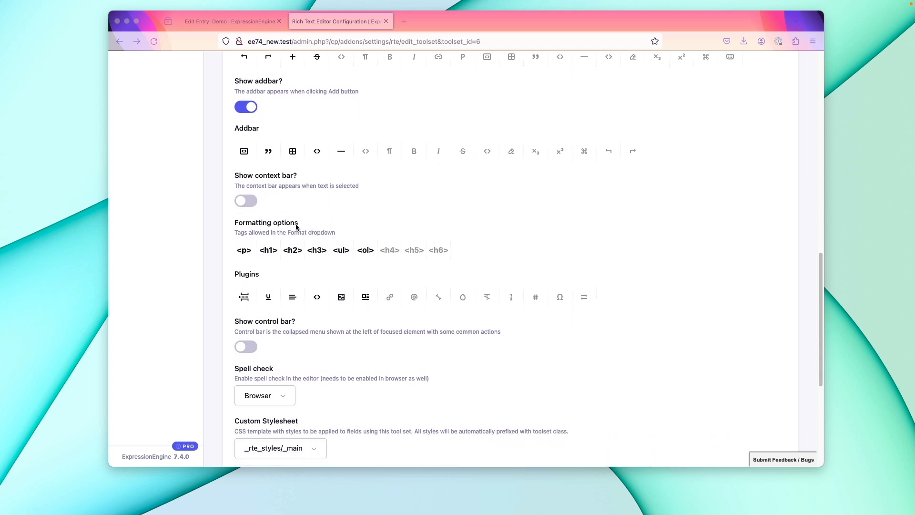
pyautogui.scroll(-3, 286, 229)
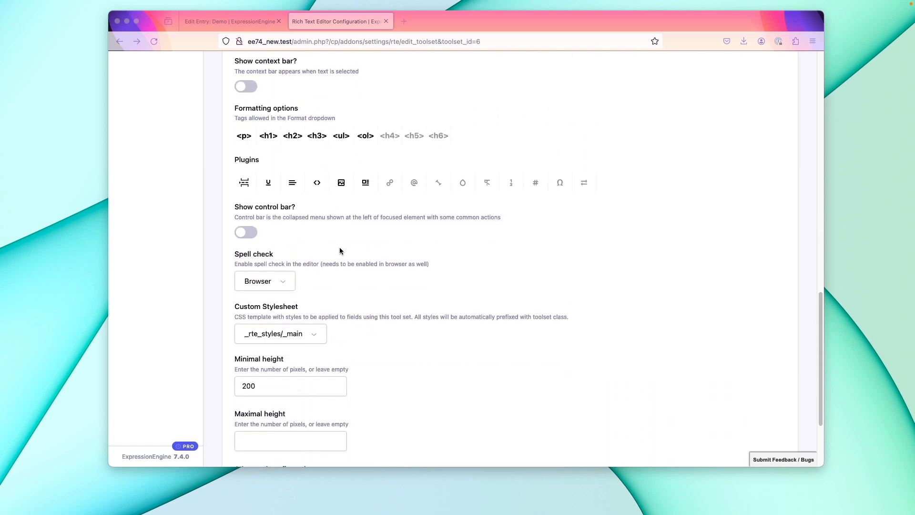
pyautogui.click(247, 240)
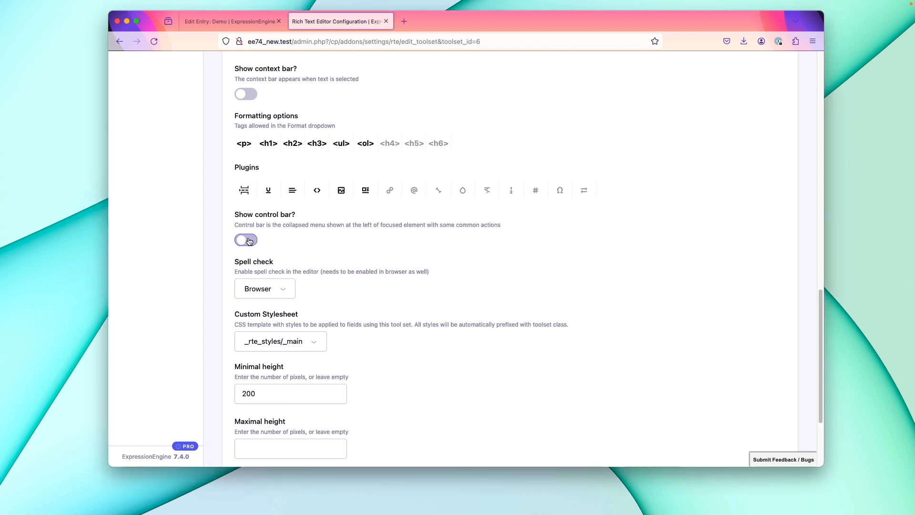
pyautogui.scroll(-1, 265, 251)
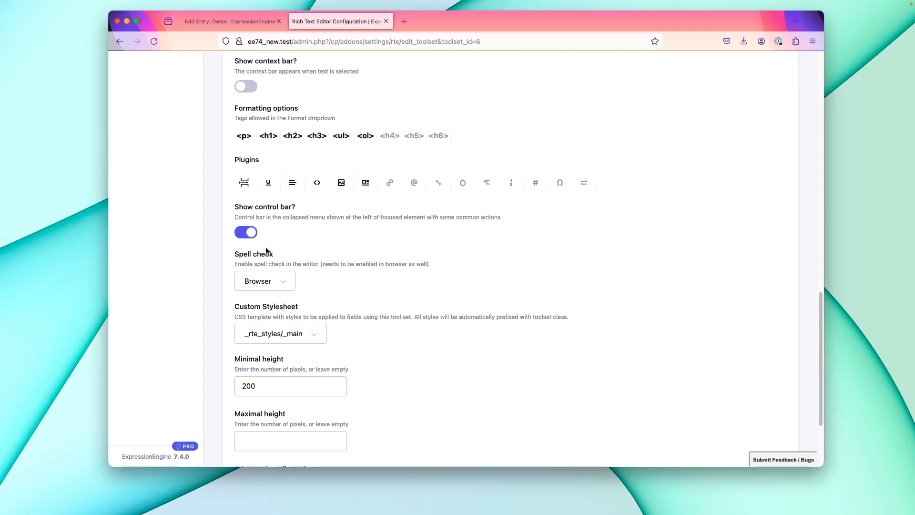
pyautogui.press('super+s')
# - Reload the Demo entry, look through the Add options in the first paragraph's control bar, and close them
pyautogui.hotkey('ctrl', 'Tab')
pyautogui.press('super+r')
pyautogui.click(529, 278)
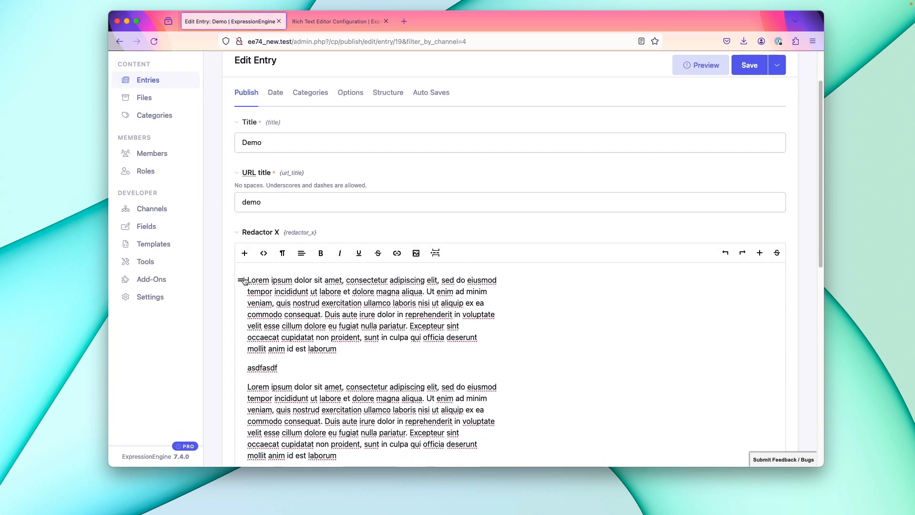
pyautogui.click(241, 282)
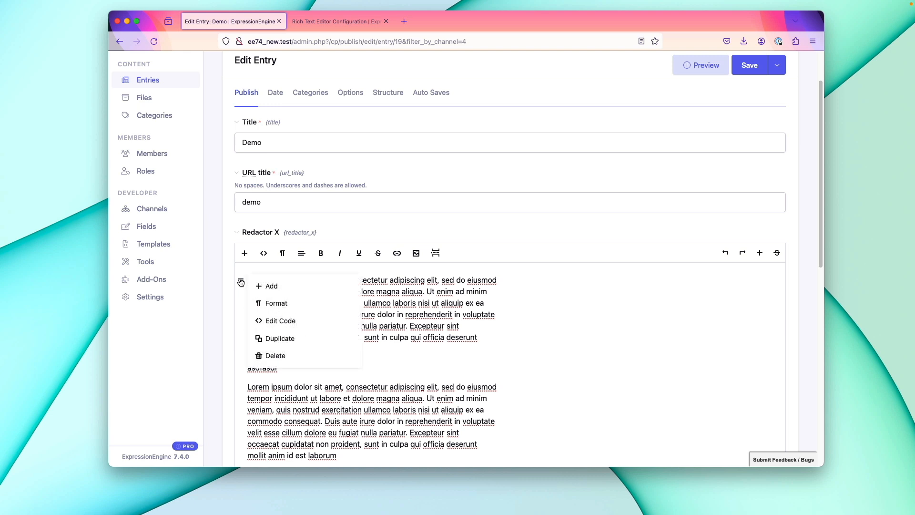
pyautogui.click(284, 288)
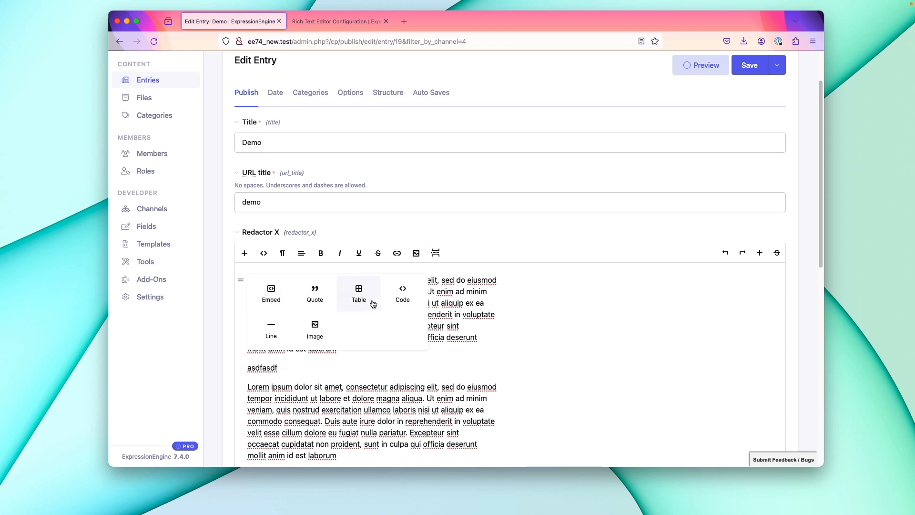
pyautogui.click(240, 282)
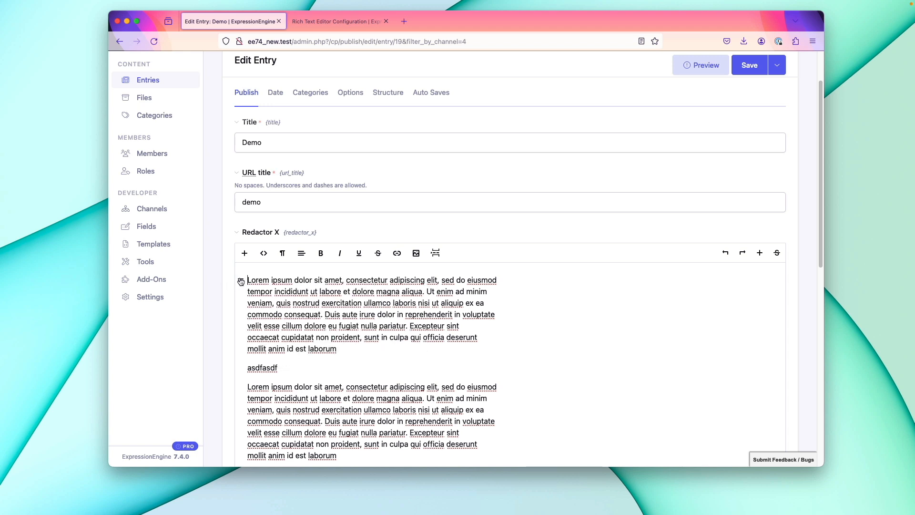
# - Duplicate the first Lorem ipsum paragraph using its control bar
pyautogui.click(241, 280)
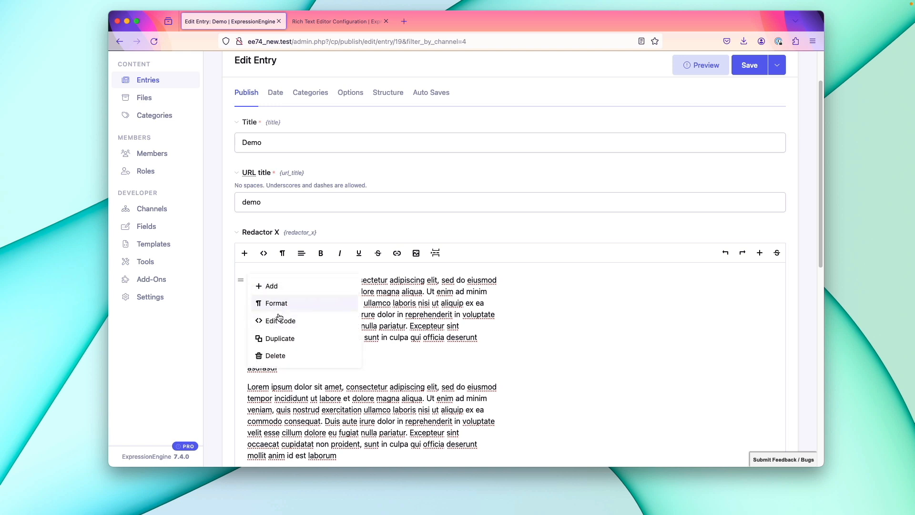
pyautogui.click(282, 337)
pyautogui.scroll(-1, 291, 363)
pyautogui.scroll(-3, 291, 363)
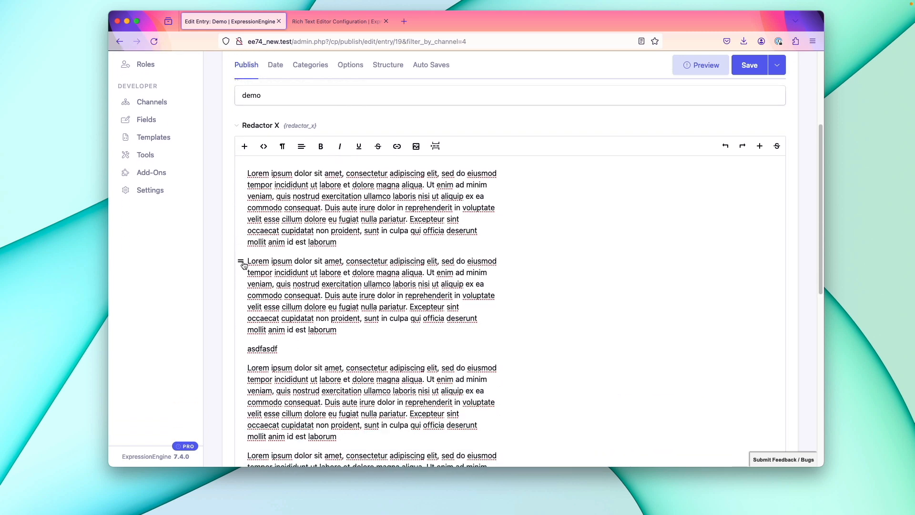
# - Reorder the paragraphs with the control bar handle, moving the second above the first and the new second one below "asdfasdf"
pyautogui.moveTo(241, 265); pyautogui.dragTo(240, 177)
pyautogui.scroll(-2, 269, 316)
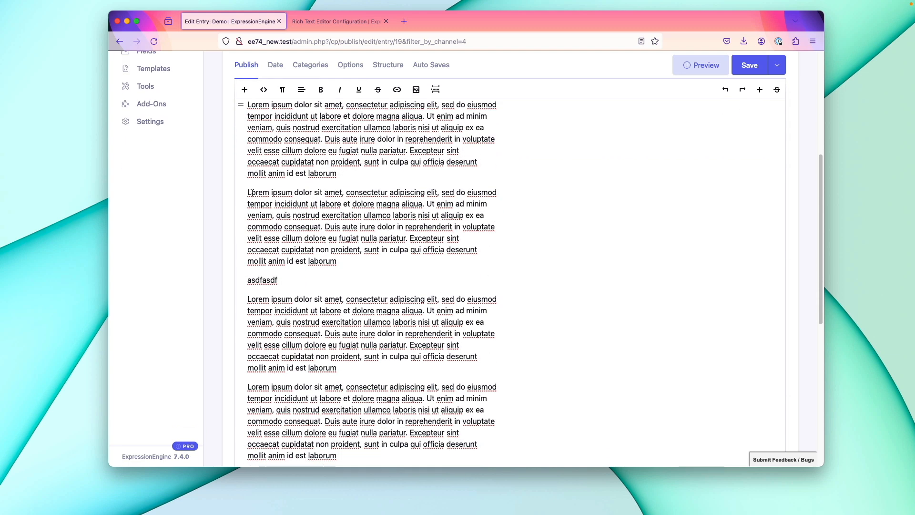
pyautogui.moveTo(241, 196); pyautogui.dragTo(257, 384)
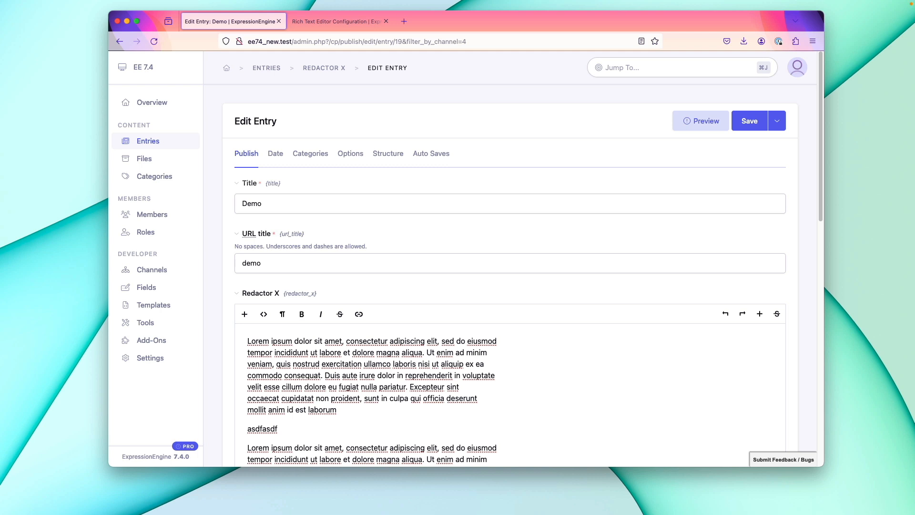
# - Review the Spell check choices and the remaining stylesheet and height settings of the RedactorX Full tool set
pyautogui.hotkey('ctrl', 'Tab')
pyautogui.scroll(-2, 371, 207)
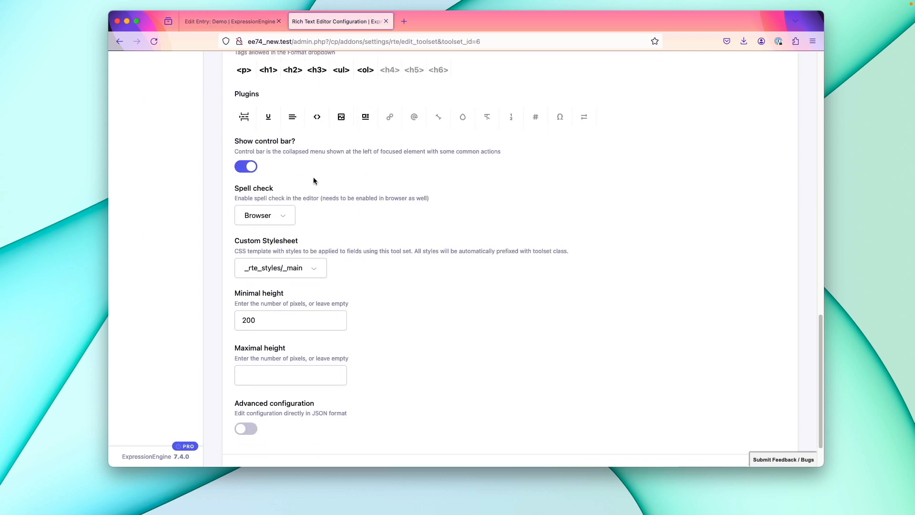
pyautogui.scroll(-1, 304, 176)
pyautogui.click(285, 212)
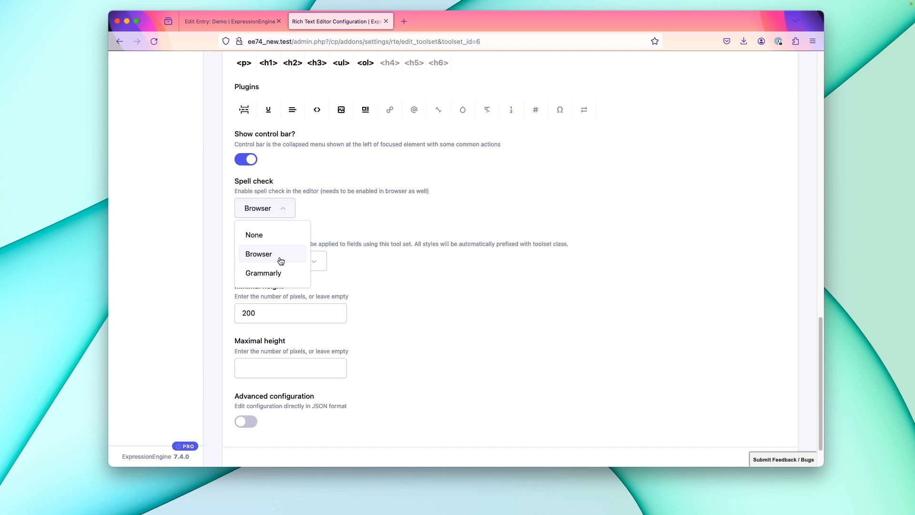
pyautogui.click(378, 205)
pyautogui.scroll(-2, 339, 194)
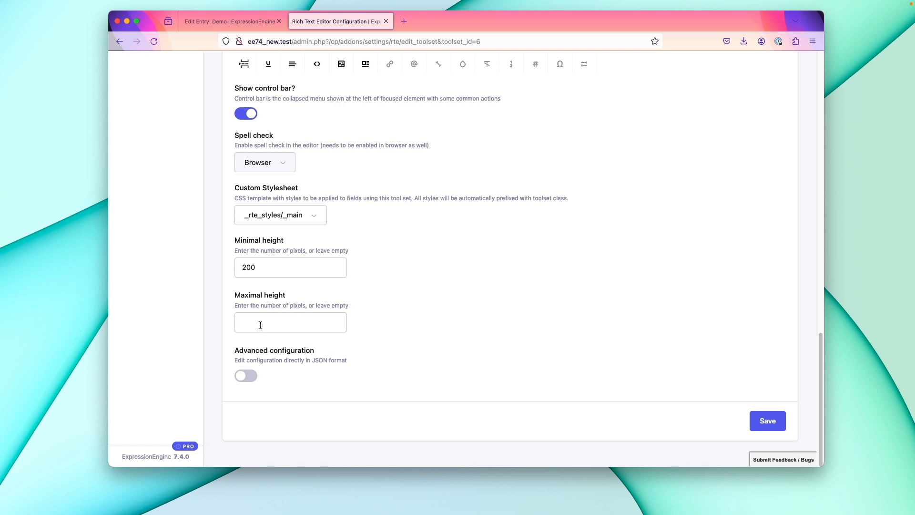
# - Turn on Advanced configuration to view the tool set's configuration JSON, and turn it back off
pyautogui.click(246, 375)
pyautogui.scroll(-3, 249, 352)
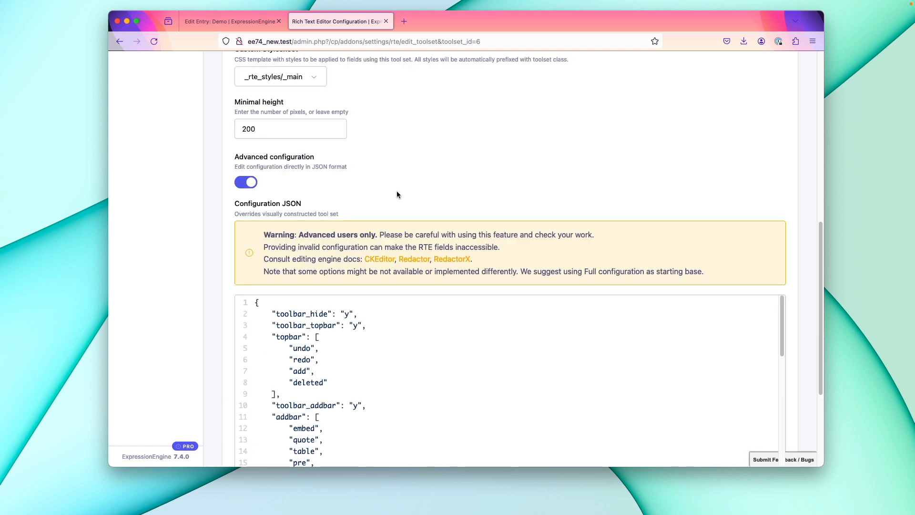
pyautogui.click(246, 182)
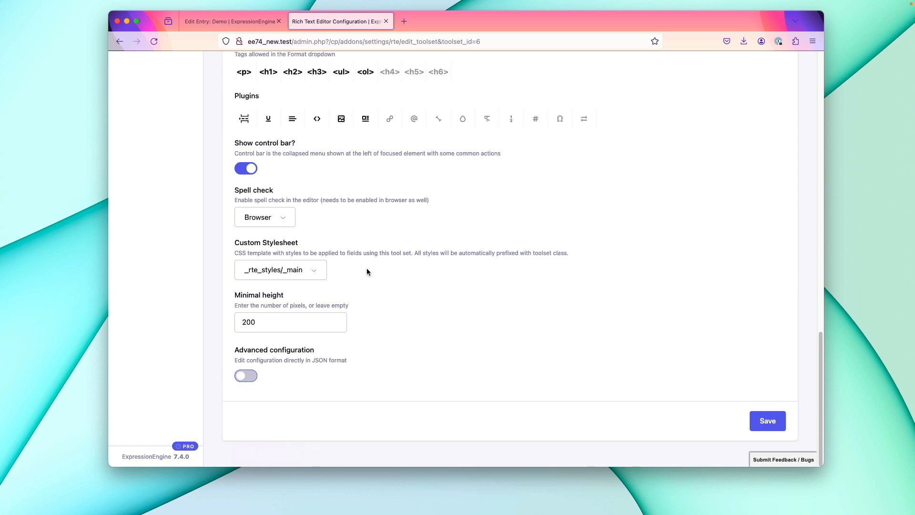
# - Look back over the upper RedactorX Full settings and return to the Redactor X field in the Demo entry
pyautogui.scroll(15, 367, 293)
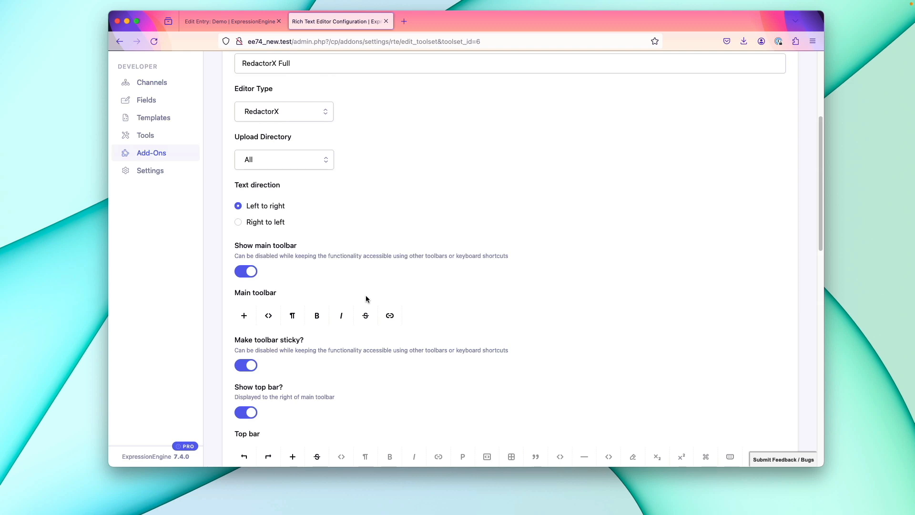
pyautogui.hotkey('ctrl', 'shift', 'Tab')
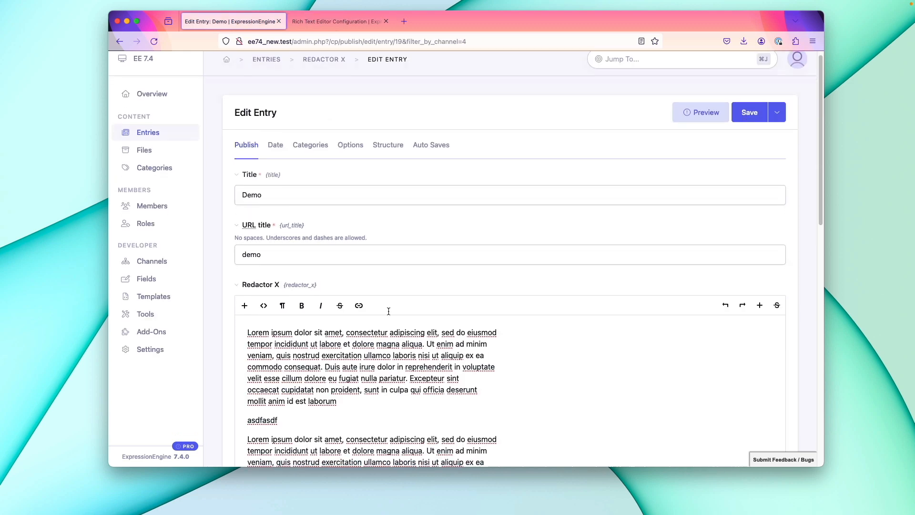
pyautogui.scroll(-3, 389, 310)
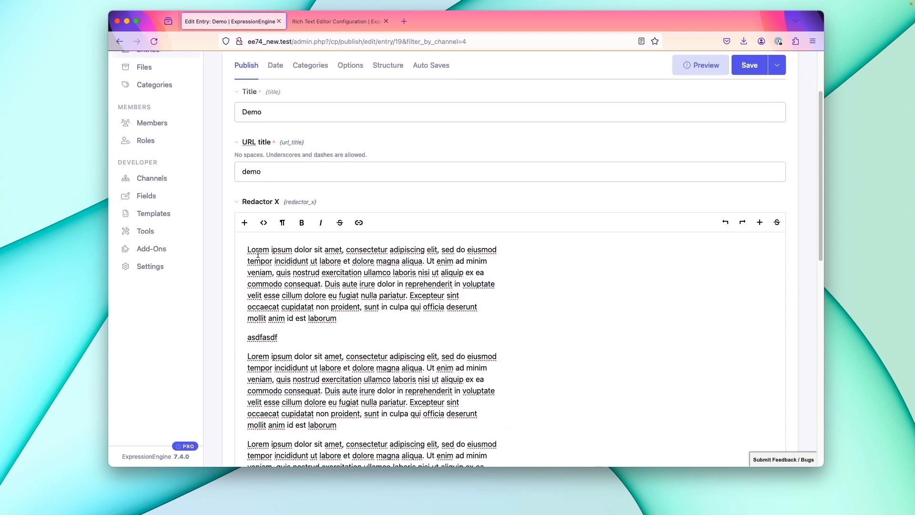